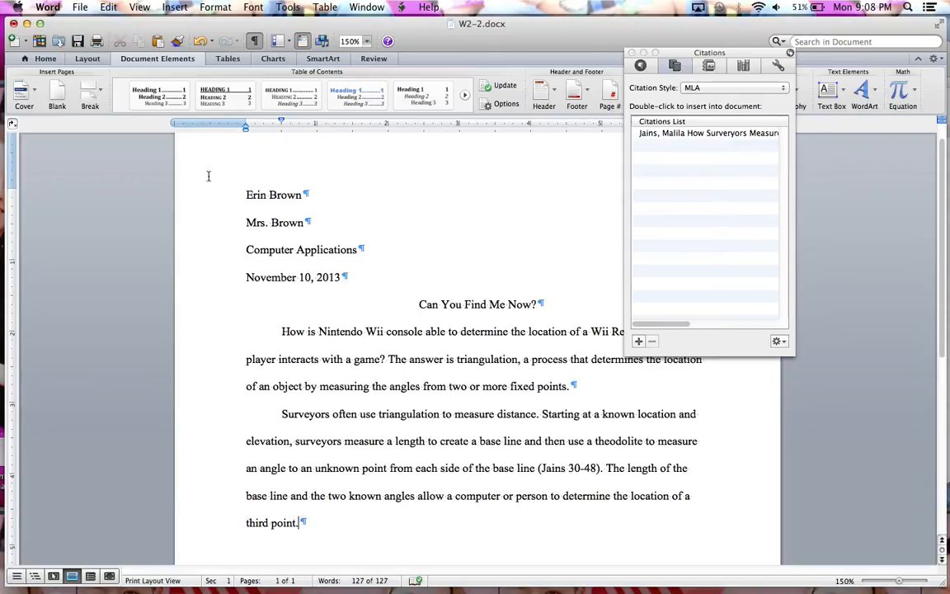
- Insert a footnote after the last sentence, placed at the bottom of the page with 1, 2, 3 numbering
left_click(170, 9)
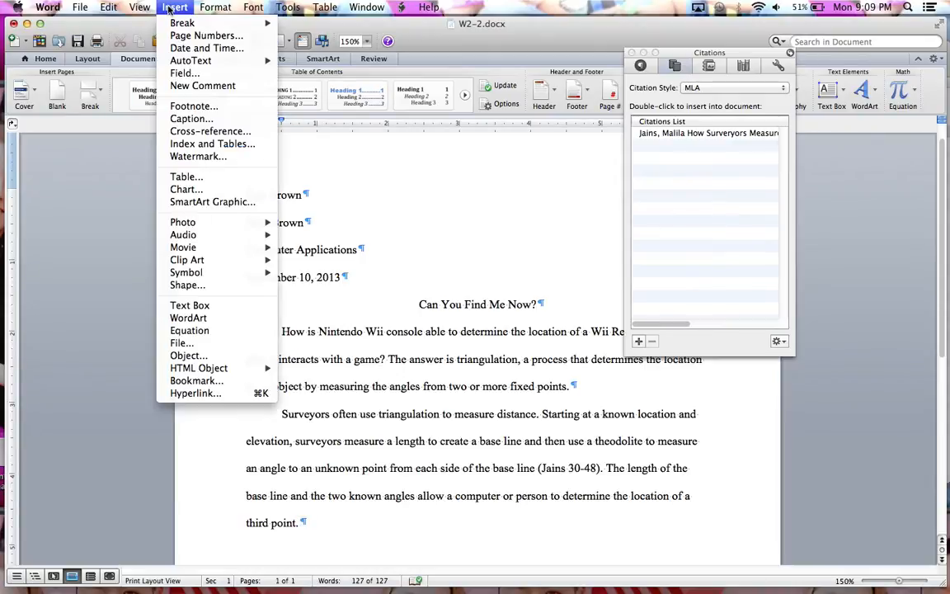
left_click(194, 107)
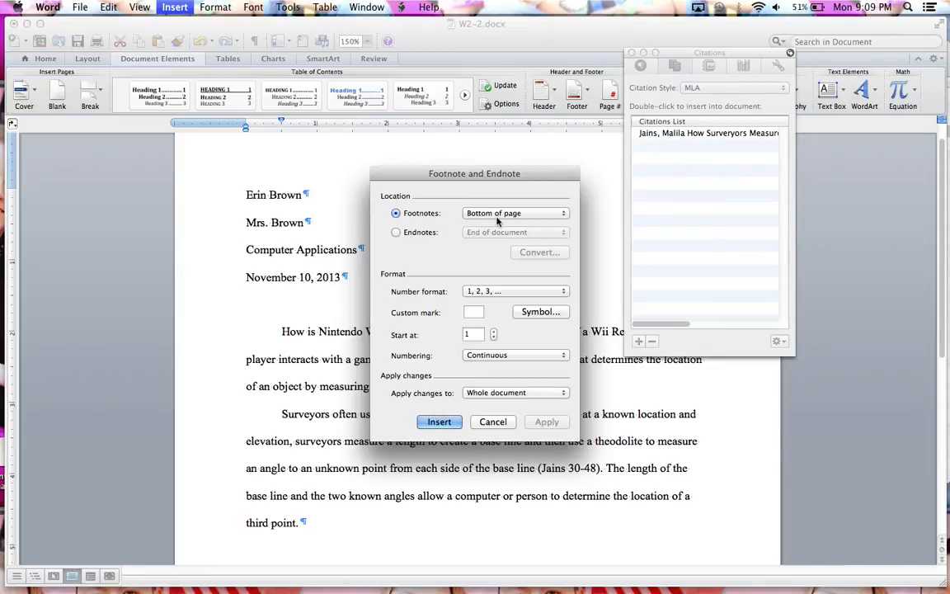
left_click(493, 294)
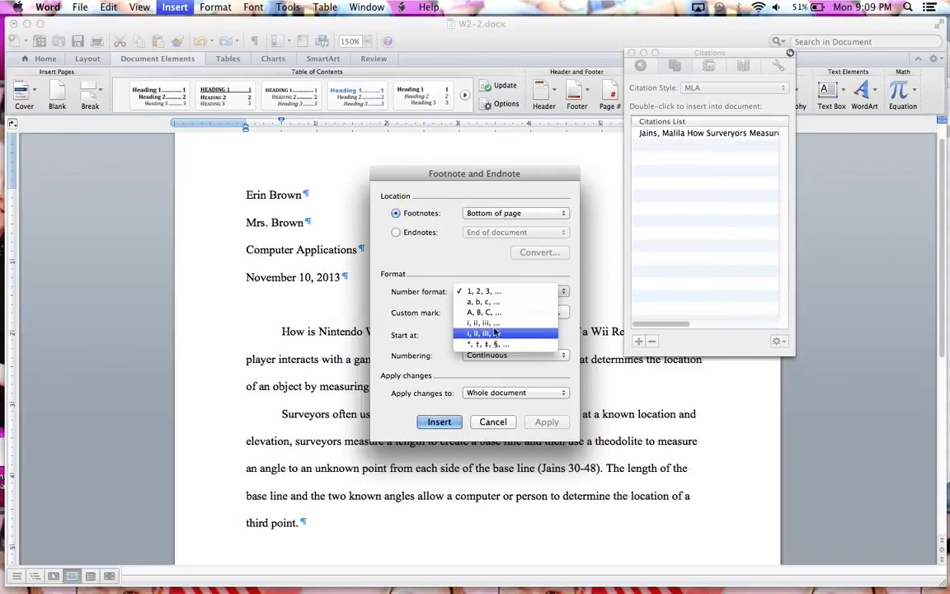
left_click(493, 292)
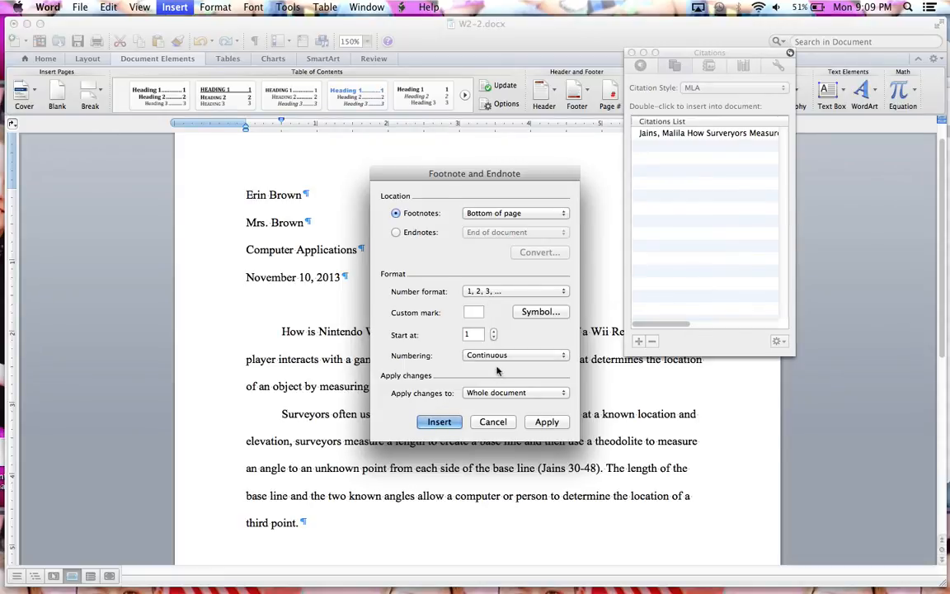
left_click(441, 423)
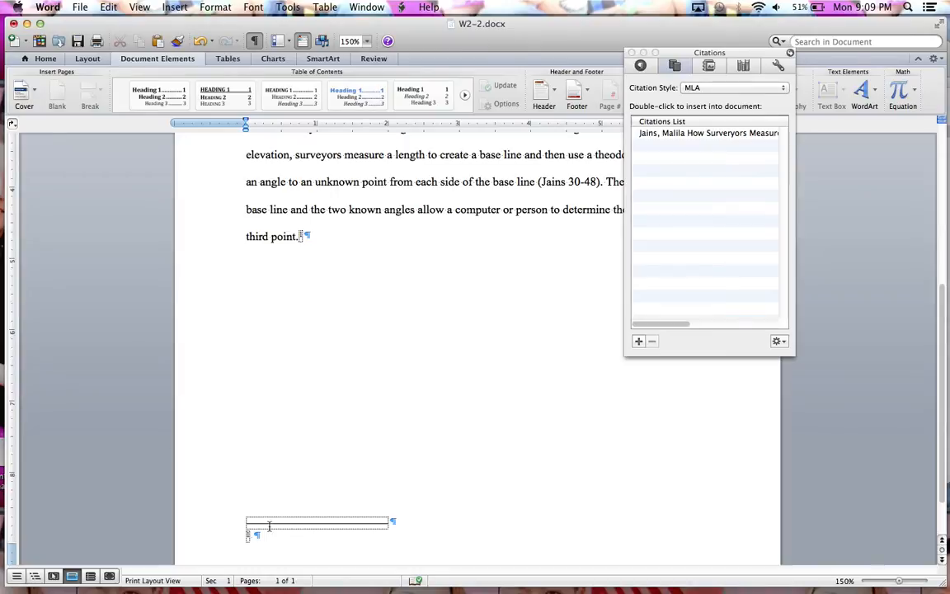
- Begin the footnote text with the two cited authors' surnames joined by "and", followed by "state that electronic"
type("Cordoba and S")
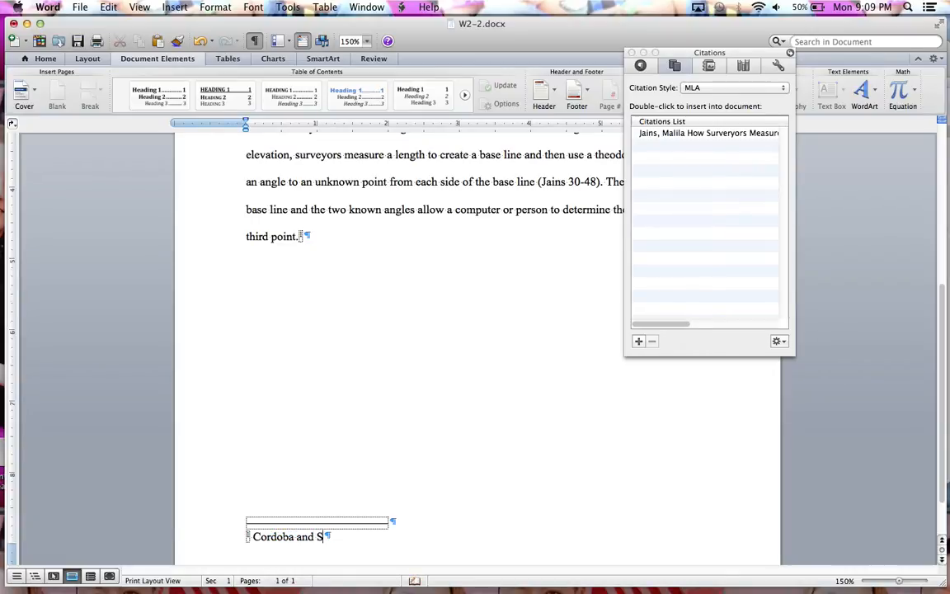
type("arkis state that el")
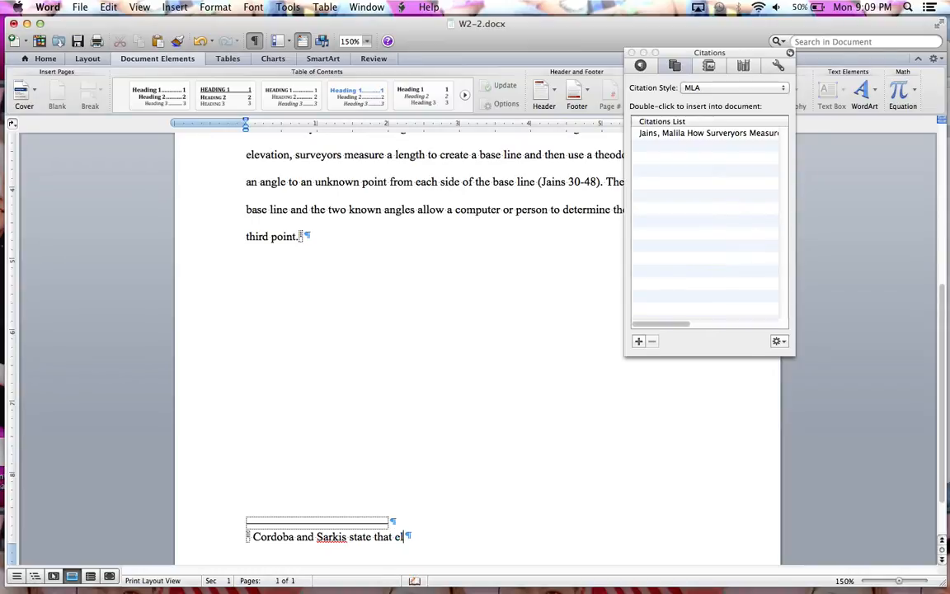
type("ectronic")
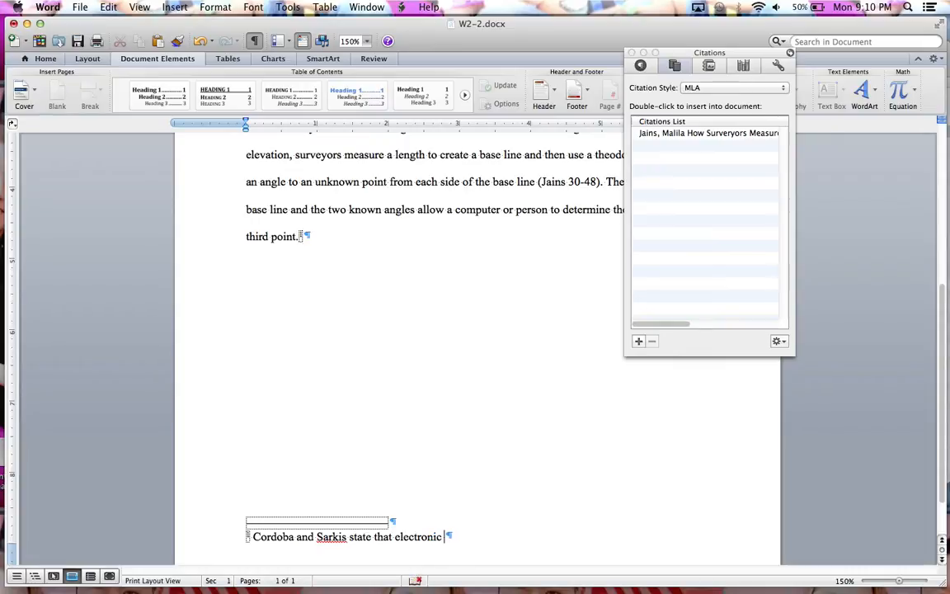
type(" theodolite")
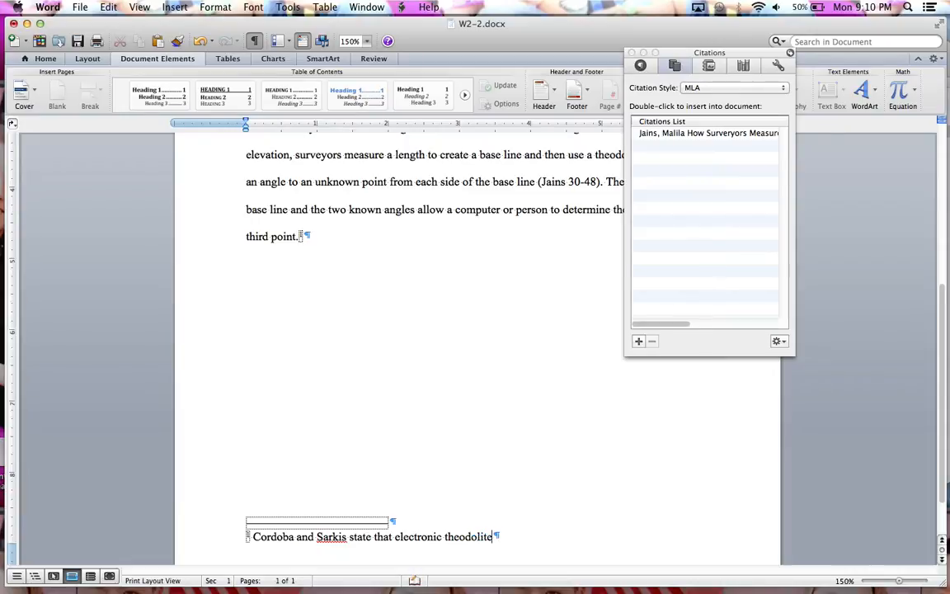
type("s calculate an")
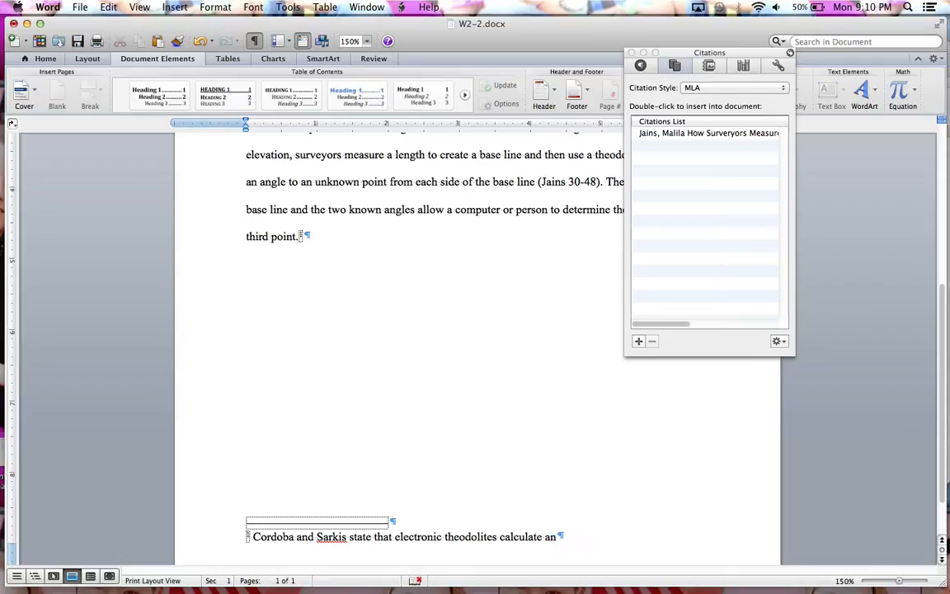
- Continue the footnote sentence with "theodolites calculate angles automatically and then"
type("gles automatically")
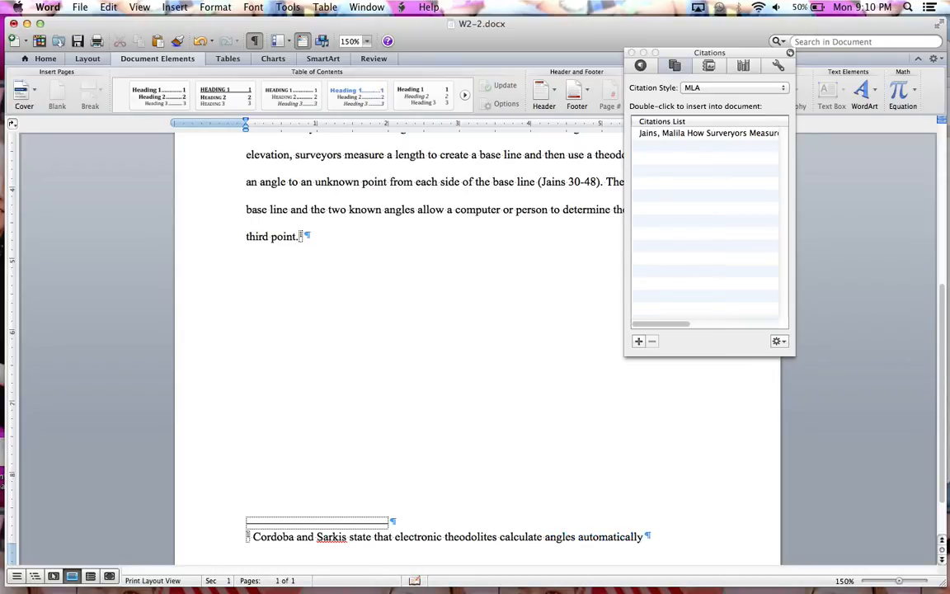
type(" and then send the ca")
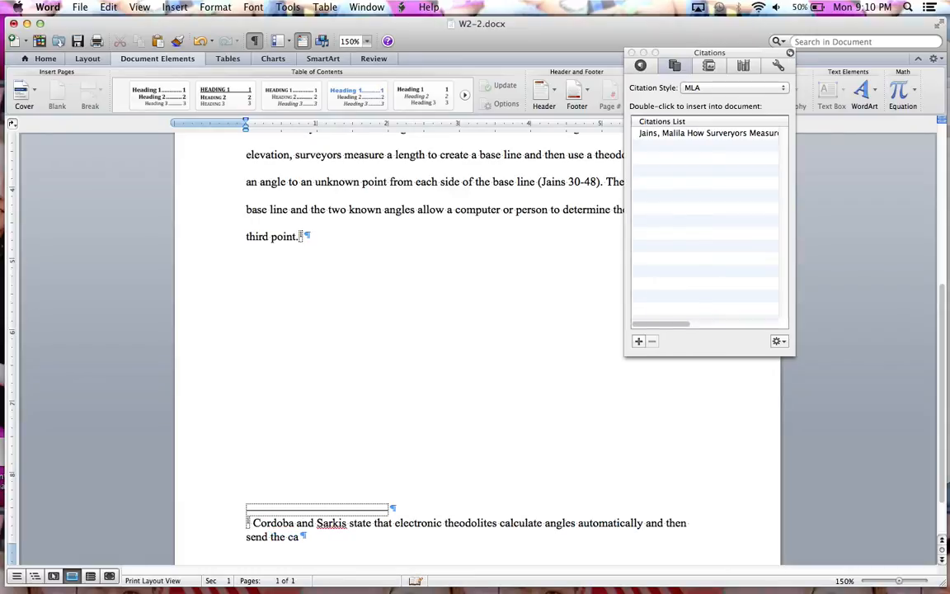
type("lcualted")
type(" ange")
- Complete the footnote with "send the calculated angles to a computer for analysis (25)."
key("BackSpace")
type("les ")
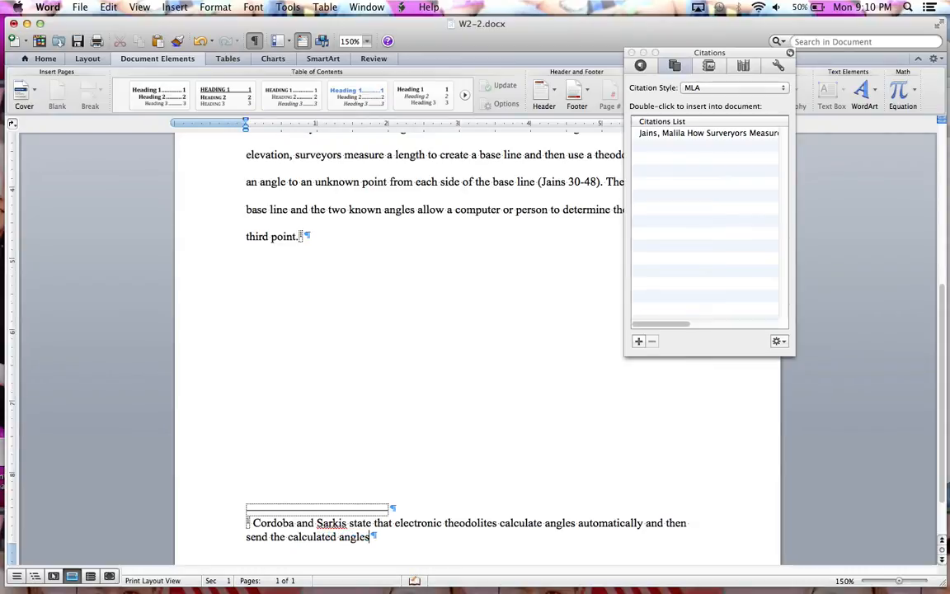
type("to a computer for")
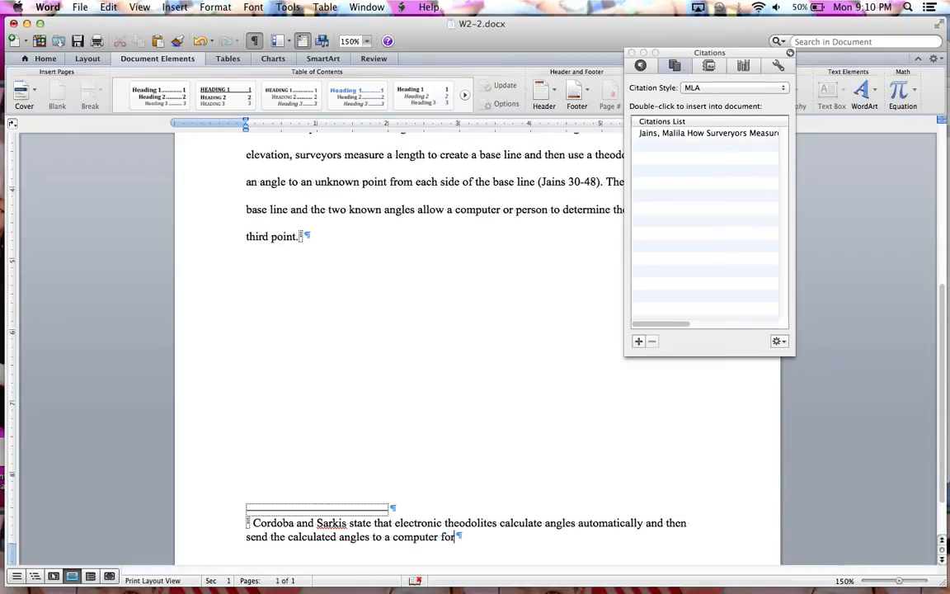
type(" al")
key("BackSpace")
type("nalysis")
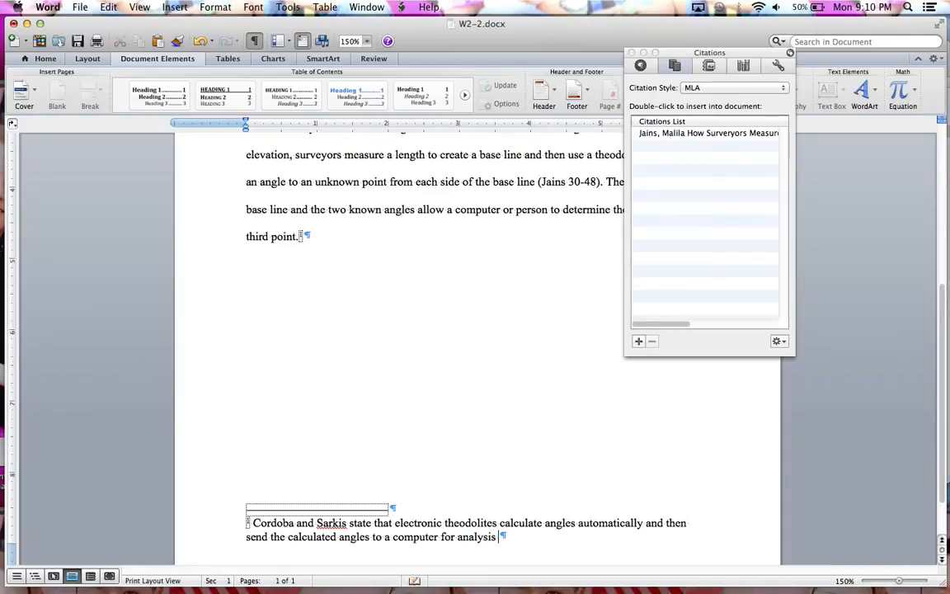
type(" (25).")
- Modify the Footnote Text style to use double line spacing
right_click(247, 523)
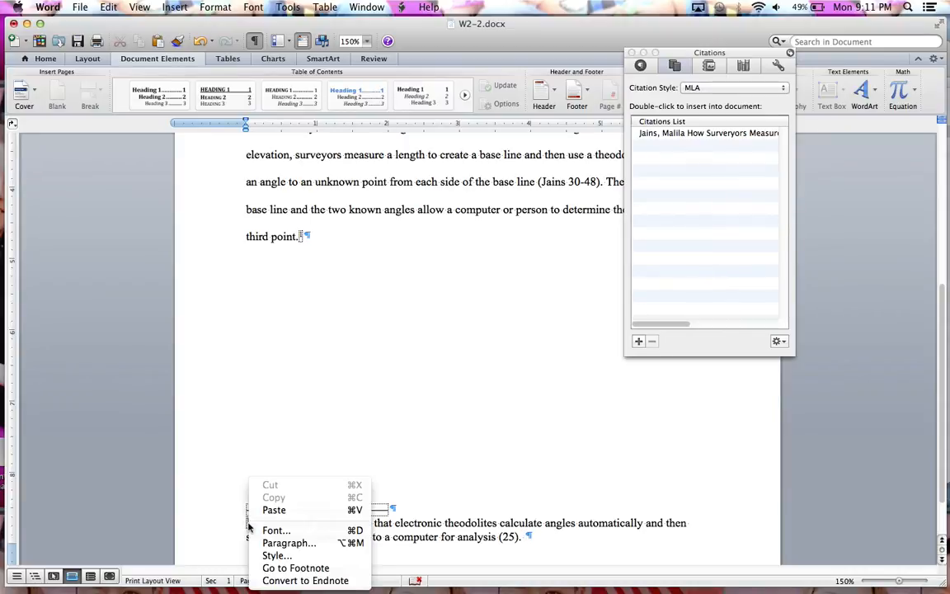
left_click(276, 557)
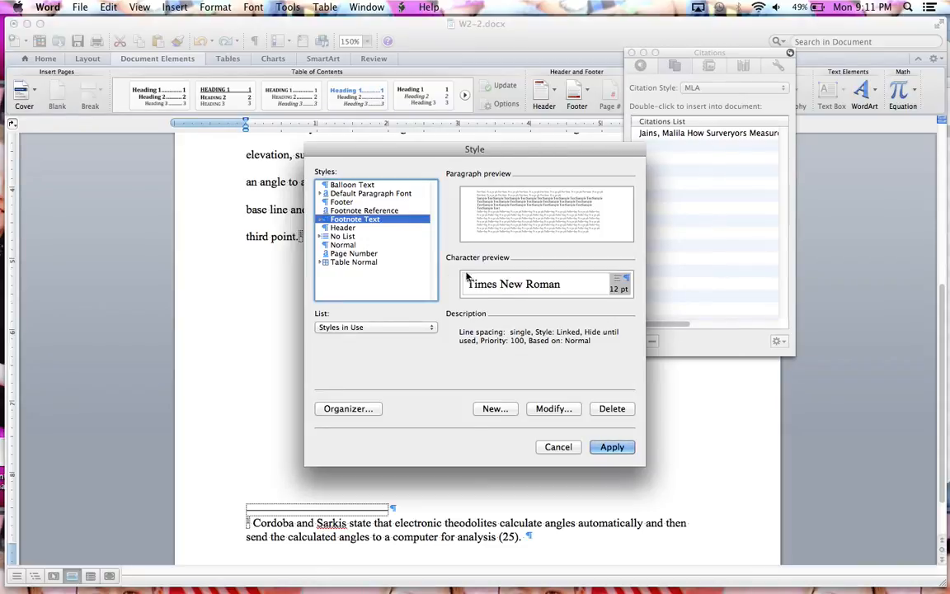
left_click(538, 409)
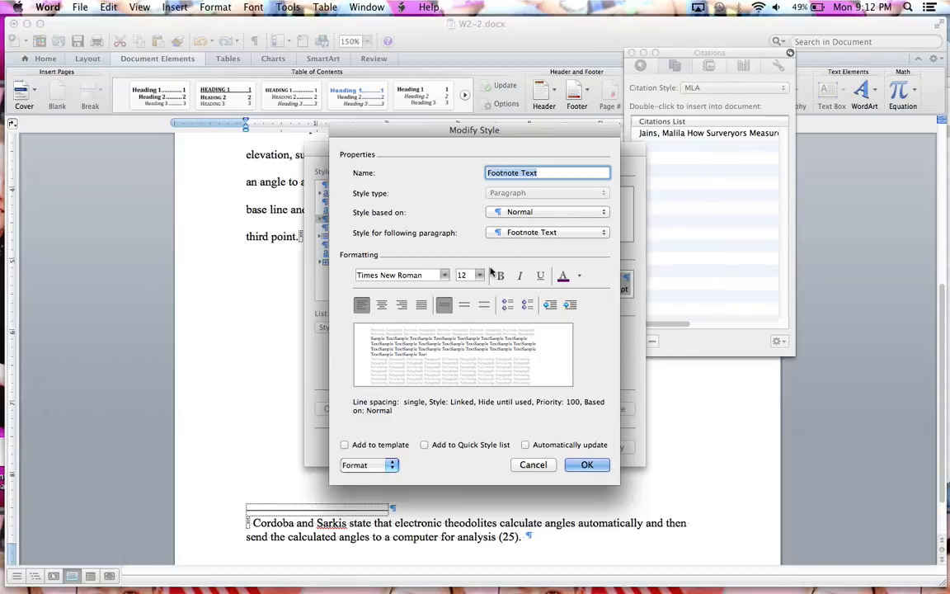
left_click(484, 304)
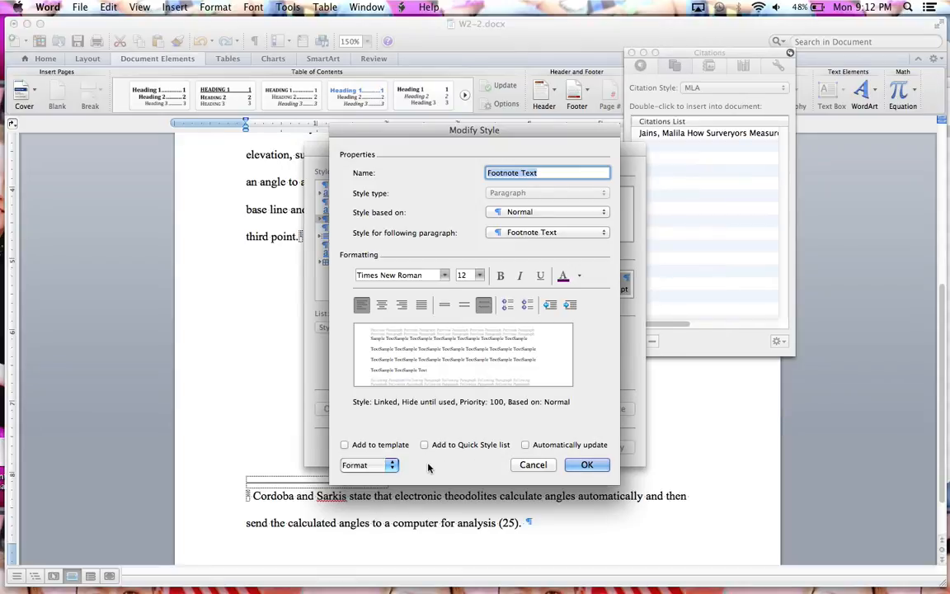
- Give the Footnote Text style a 0.5" first-line indent and apply the modified style to the footnote
left_click(374, 467)
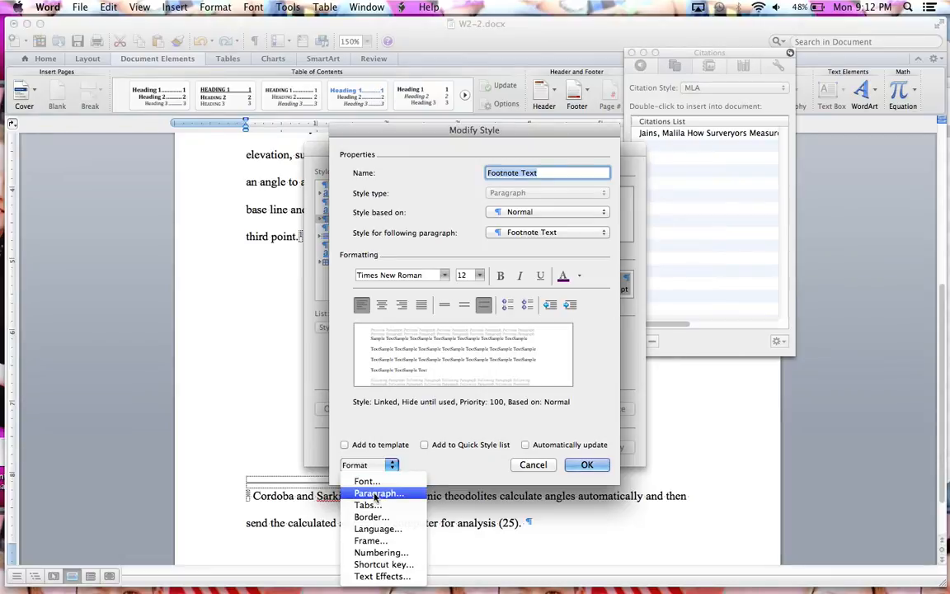
left_click(376, 493)
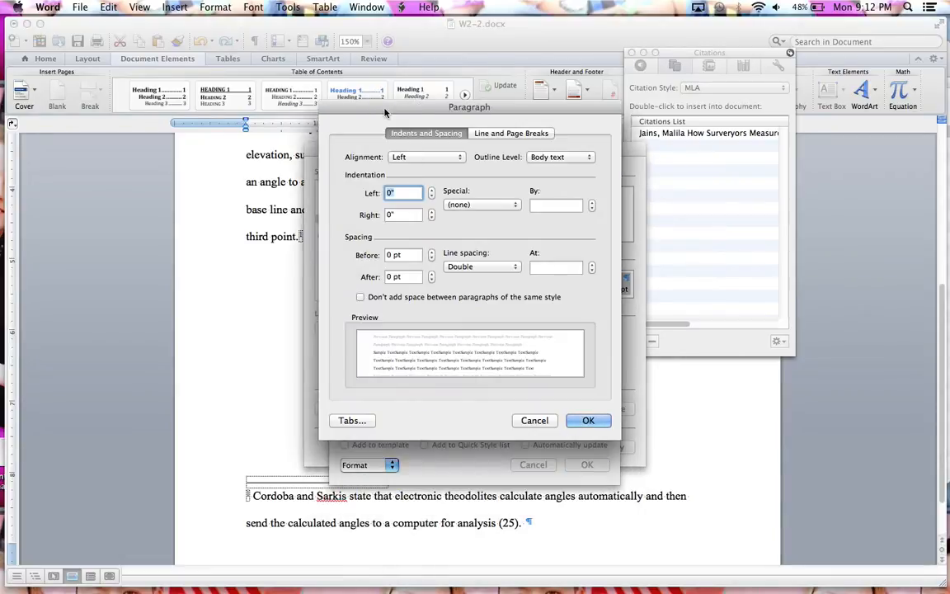
left_click(458, 205)
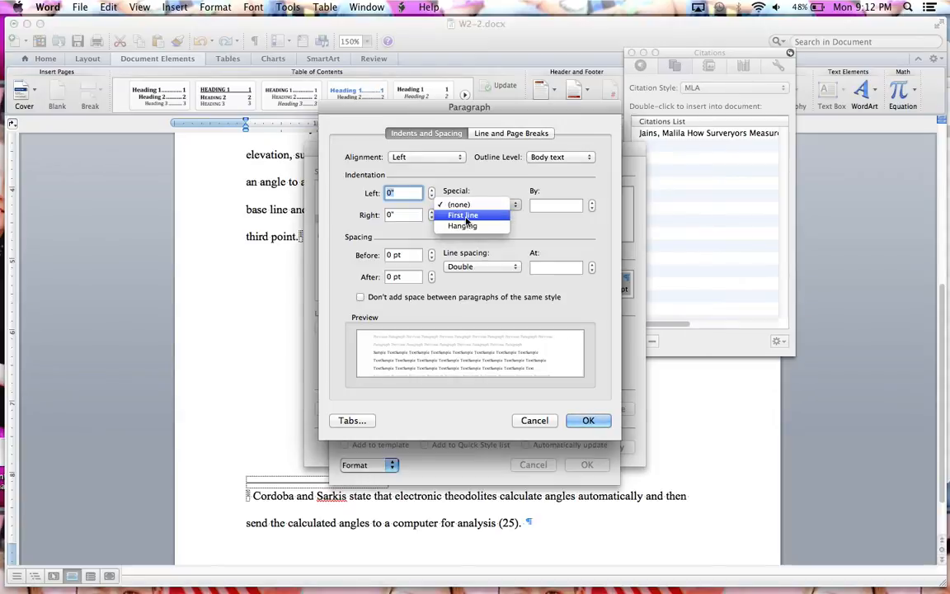
left_click(466, 218)
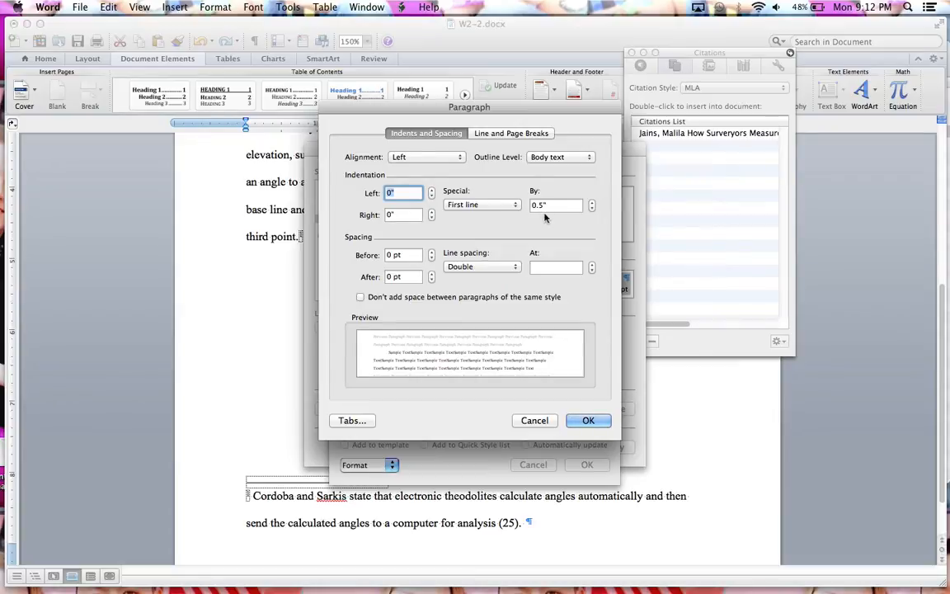
left_click(584, 421)
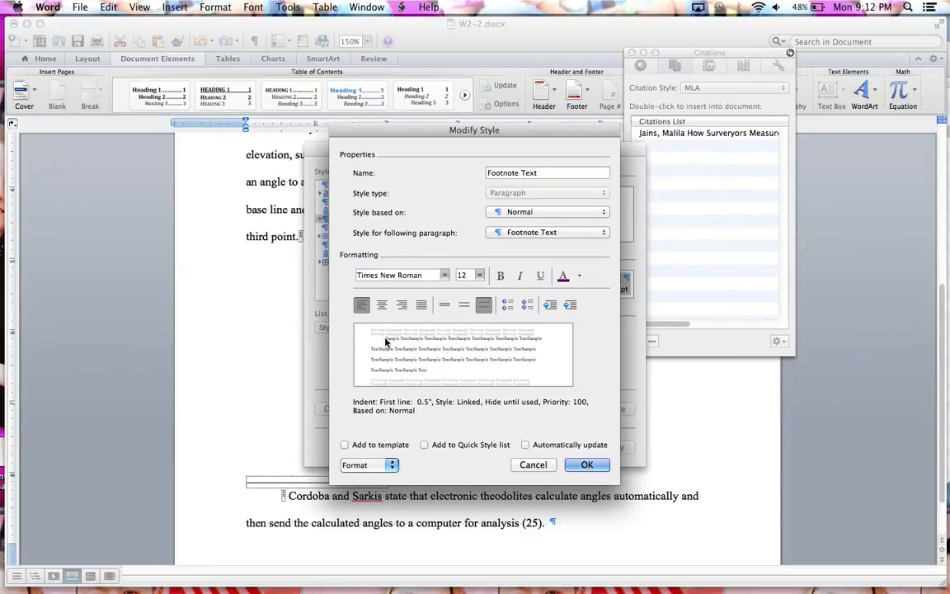
left_click(586, 465)
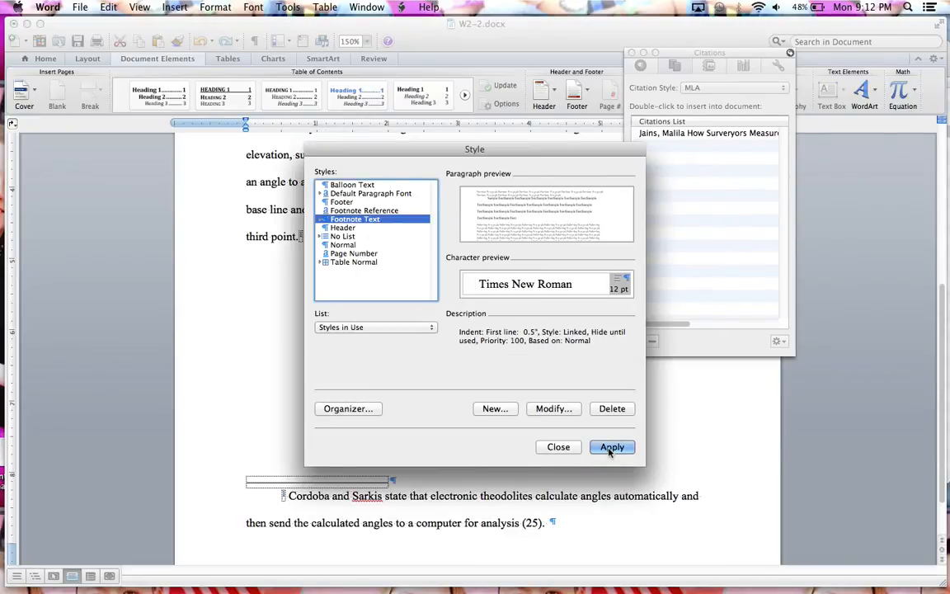
left_click(610, 448)
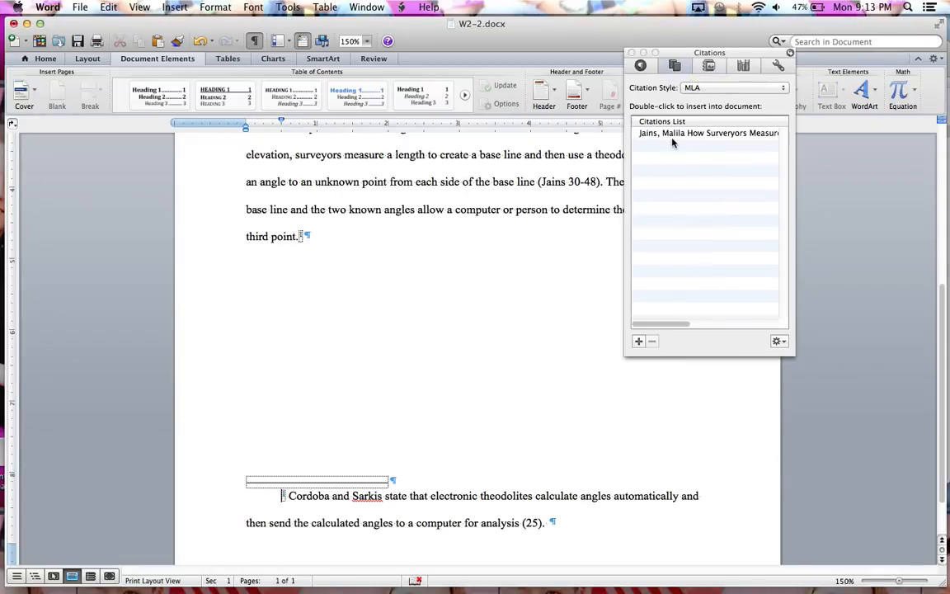
- Create a new citation source in the Source Manager with Book as the type of source
left_click(786, 344)
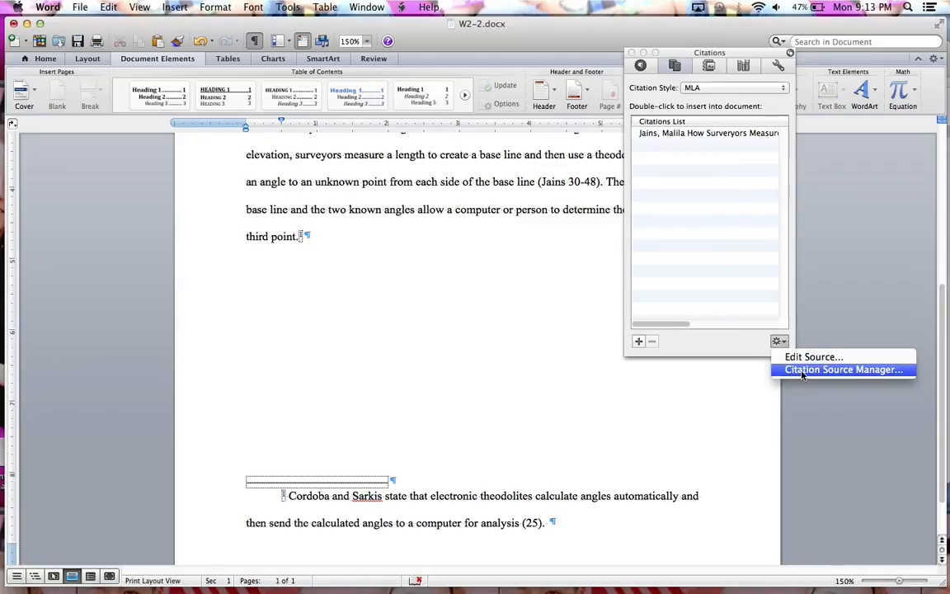
left_click(803, 371)
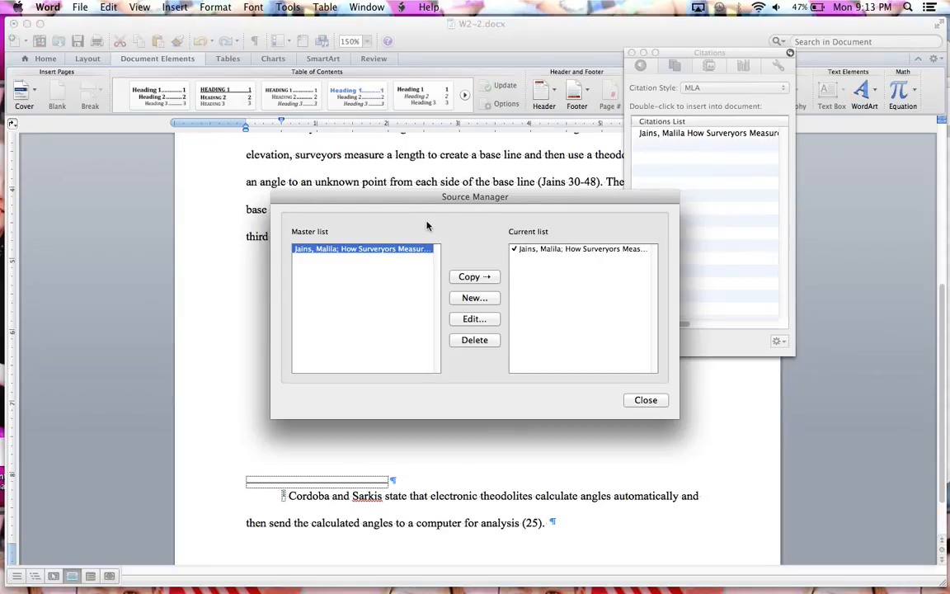
left_click(474, 299)
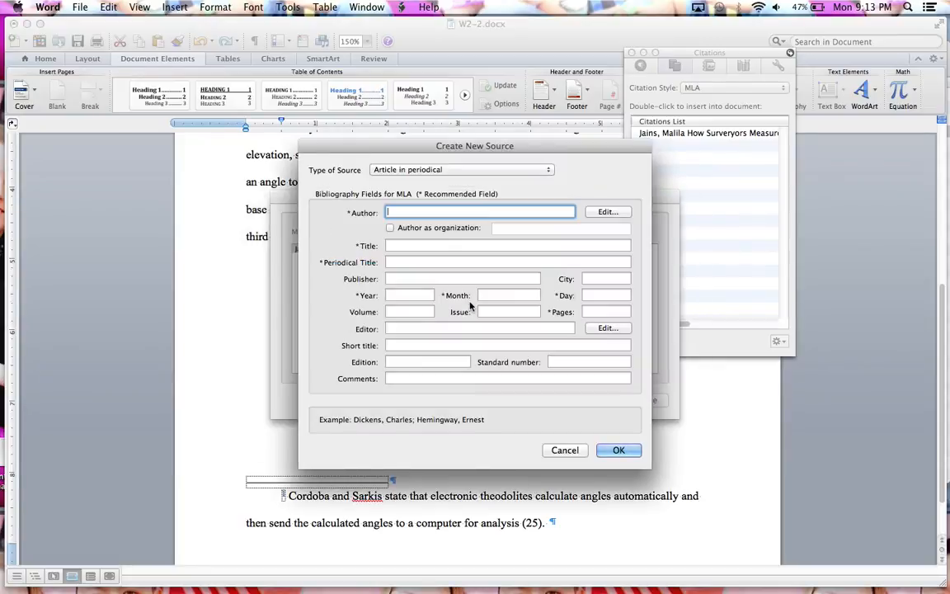
left_click(395, 172)
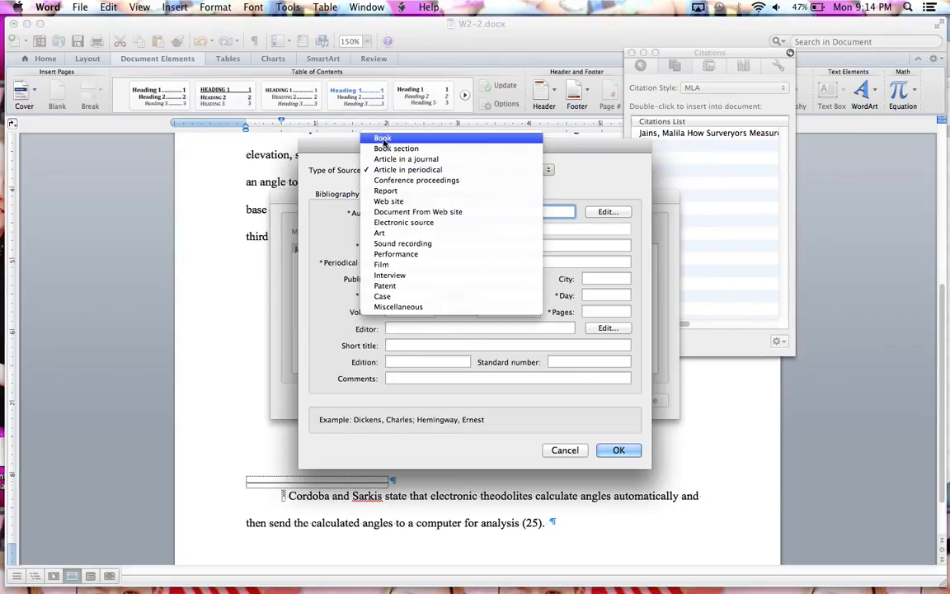
left_click(383, 140)
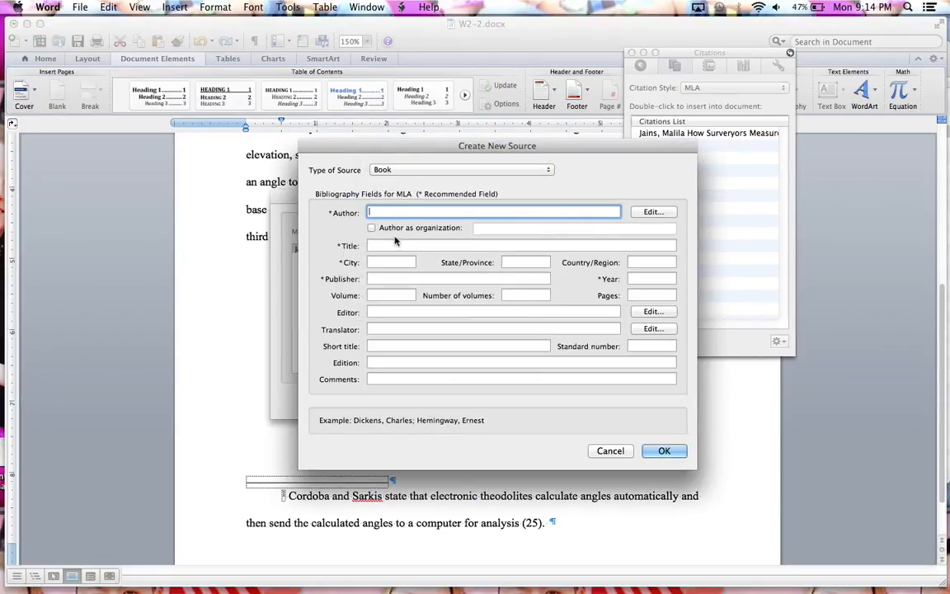
- Enter the full names of the book's two authors, surname first, separated by a semicolon
type("Cordoba, Nicolas")
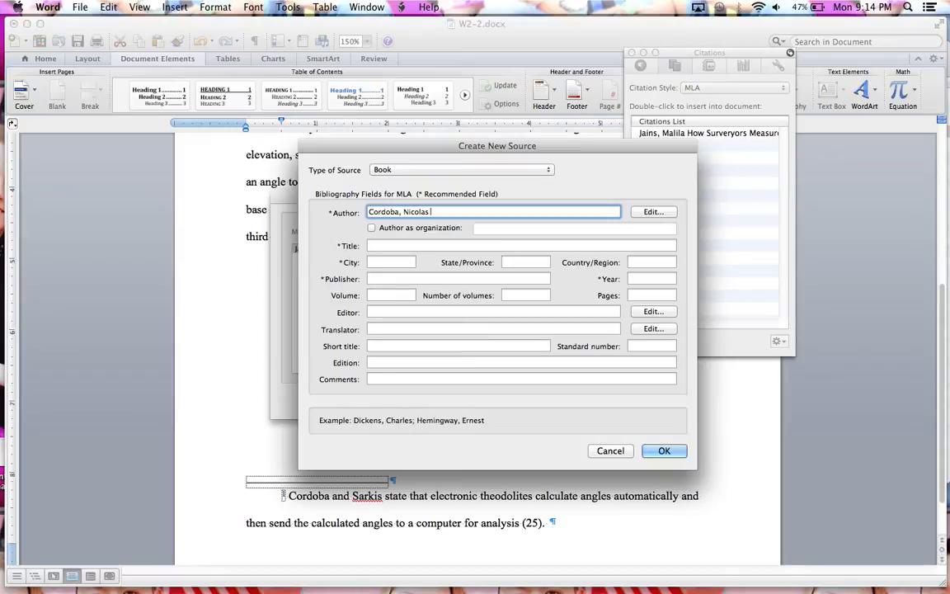
type(" E.")
type(",")
type("; Sar")
type("kis")
type(", Kara A")
type(".")
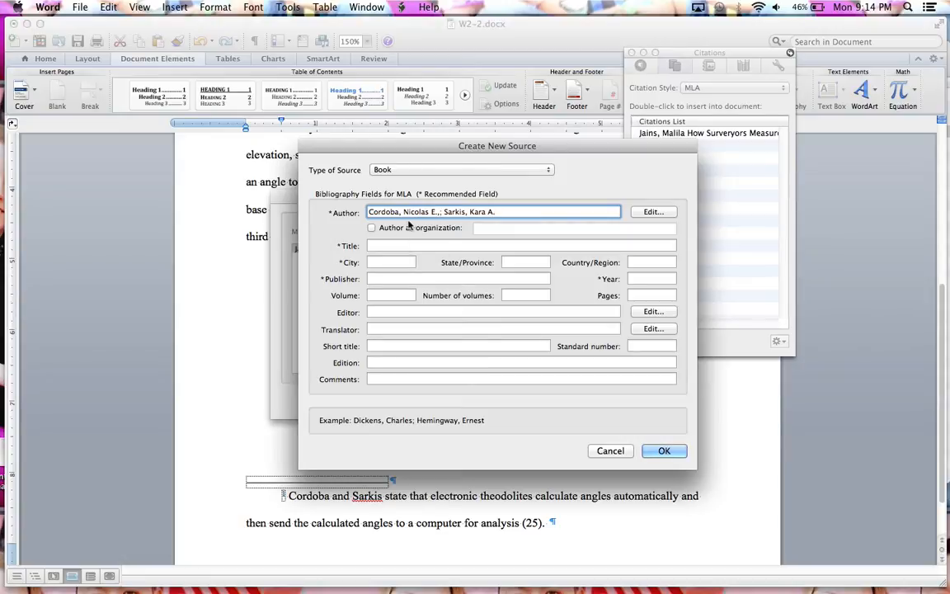
key("BackSpace")
- Enter "The Surveryor's Theodolite Formula" as the title of the book source
left_click(382, 246)
type("The")
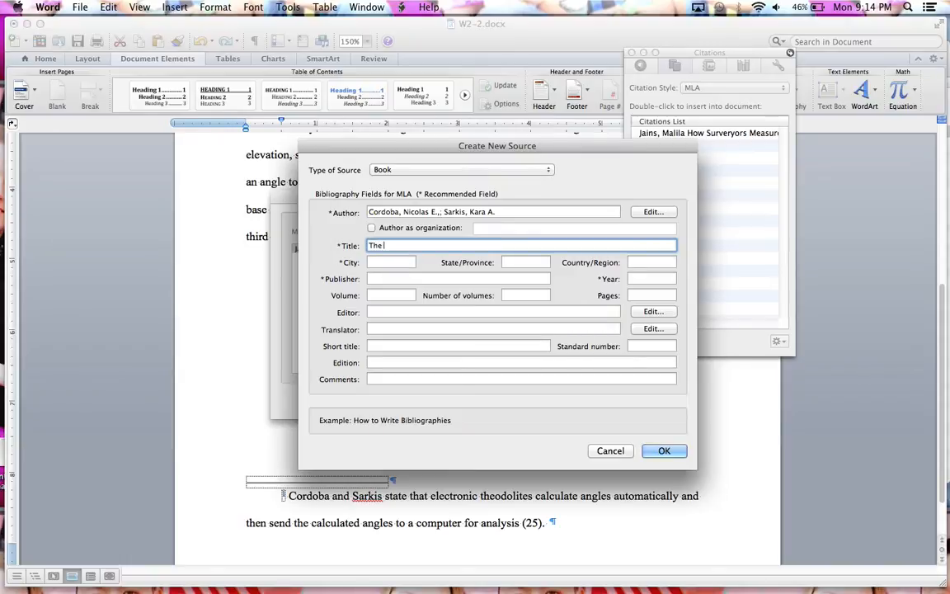
type(" Surveryor's Theodlolite Formula")
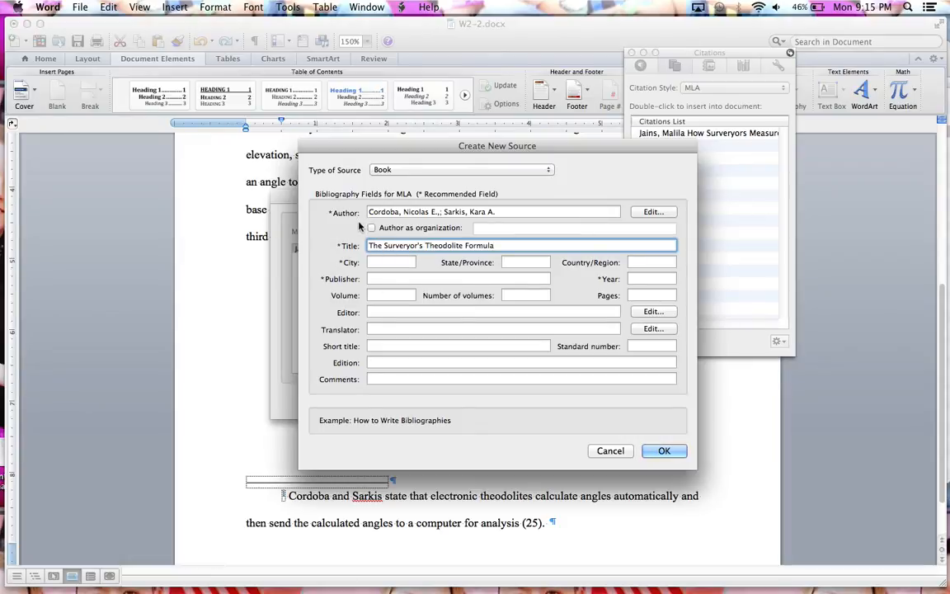
- Complete the book source with city Orlando, publisher Orange County Press and year 2012, save it and close the Source Manager
left_click(388, 262)
type("Orl")
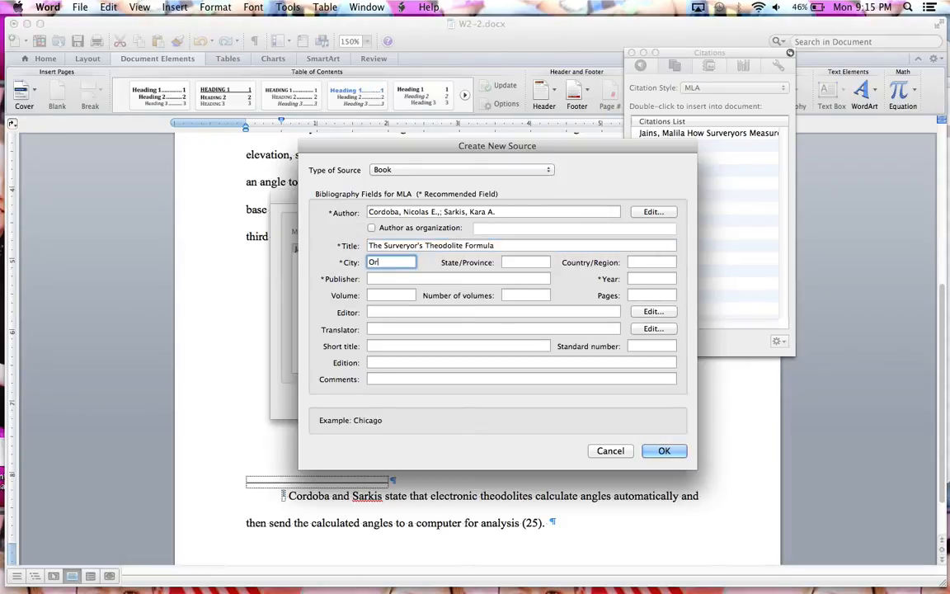
type("ando")
left_click(378, 278)
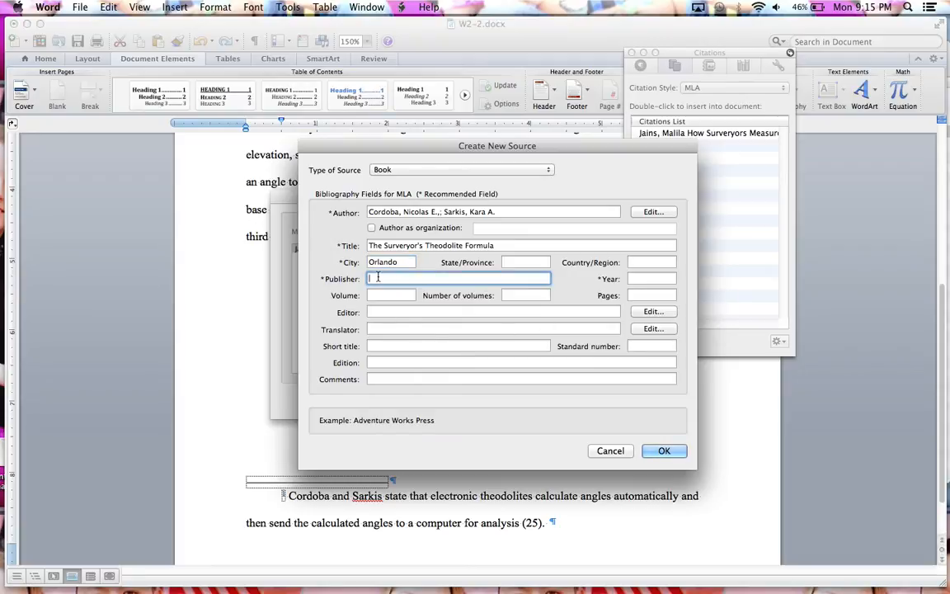
type("Orange County")
type("Press")
left_click(652, 279)
type("2012")
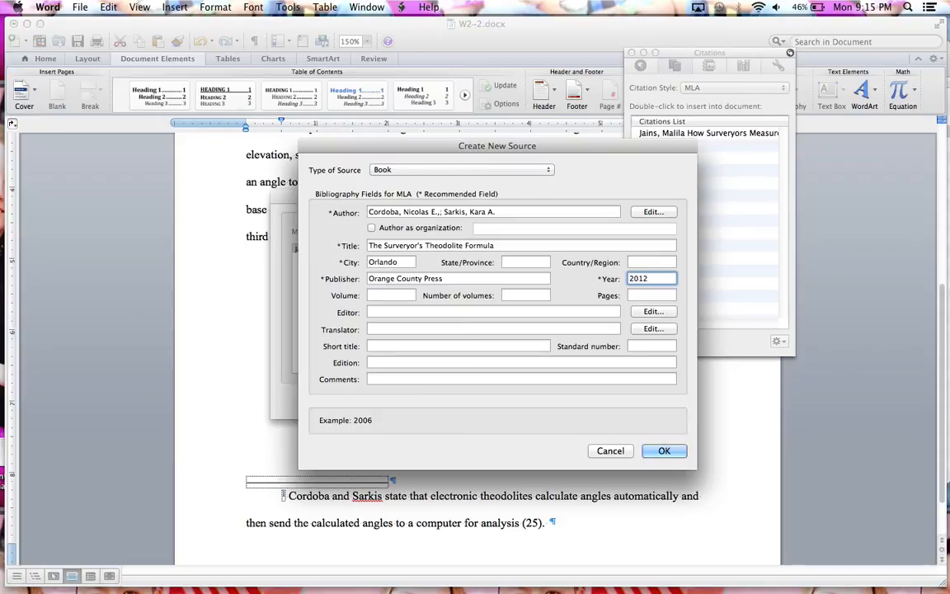
left_click(662, 454)
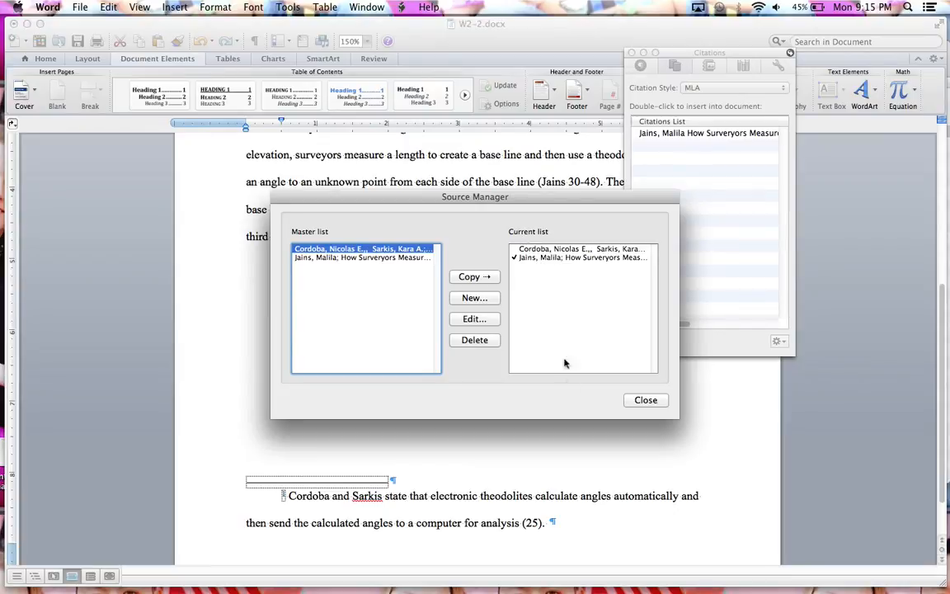
left_click(636, 401)
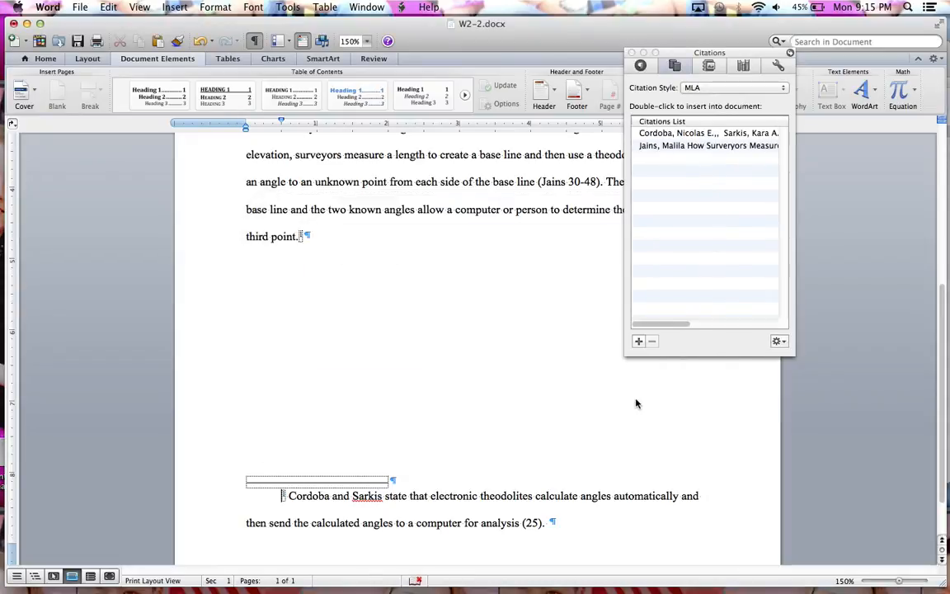
- Move the Citations palette aside so that it no longer covers the body text
left_click_drag(670, 54, 774, 75)
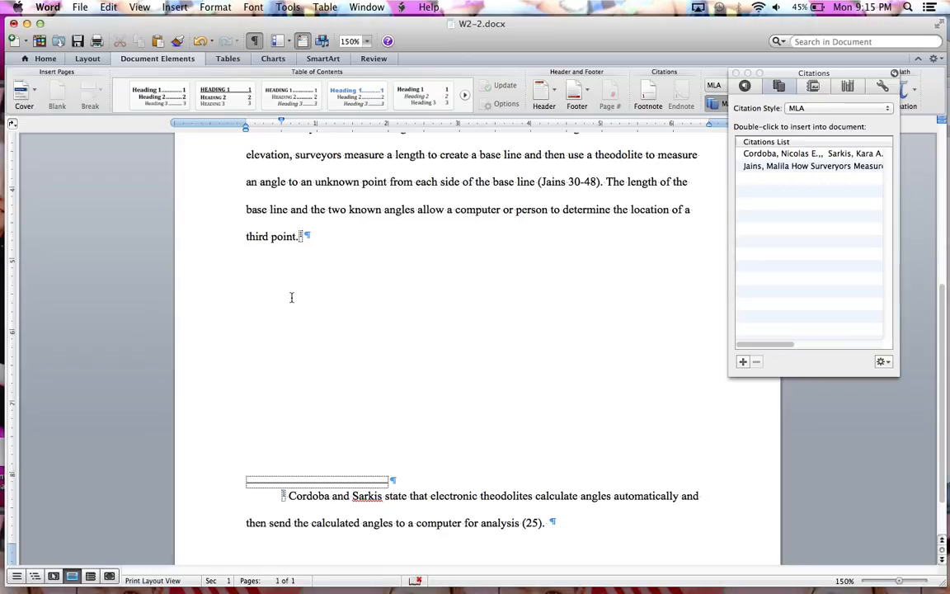
right_click(300, 235)
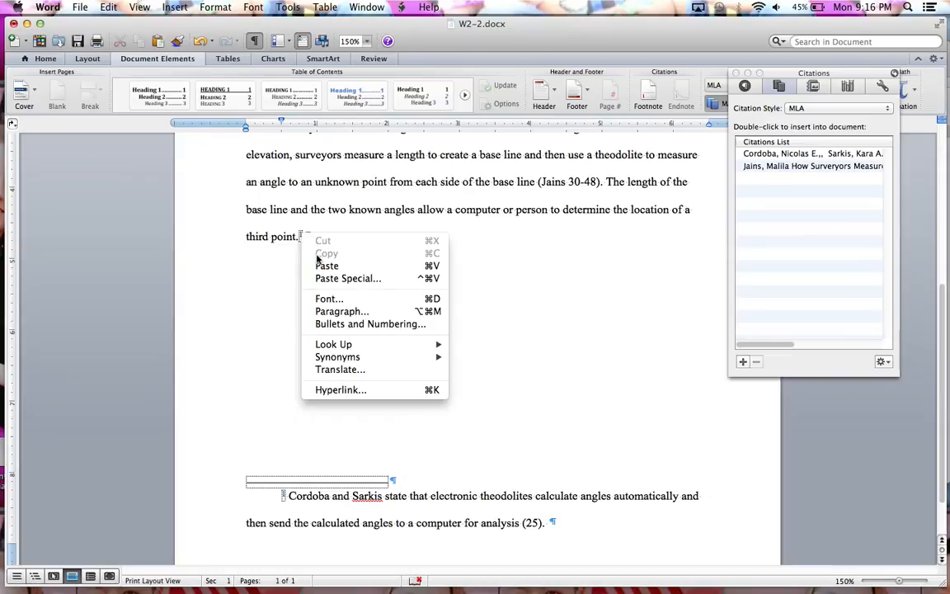
left_click(284, 295)
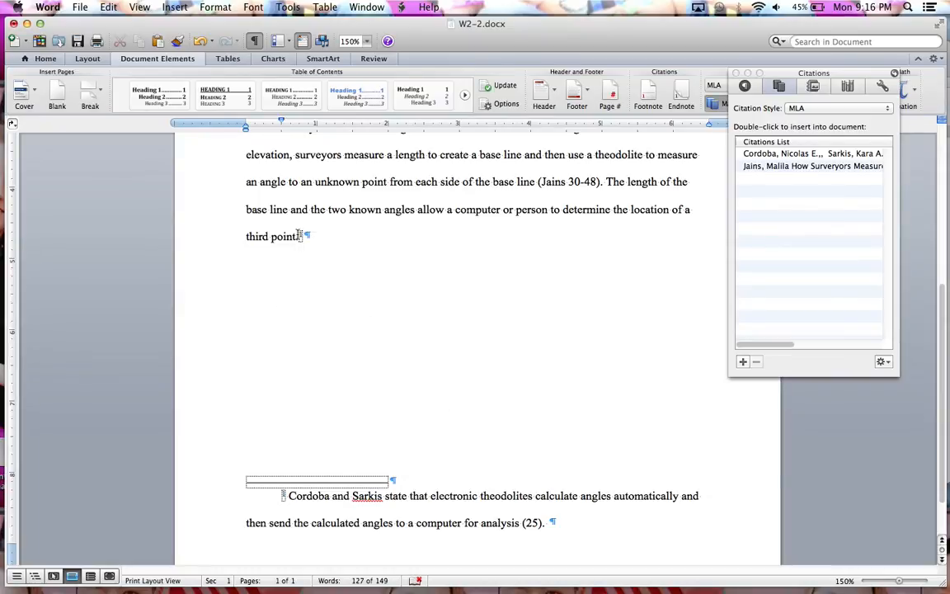
- Start a new paragraph after the footnote reference with "Similarly, the Nintendo Wii console uses triangulation"
mouse_move(300, 237)
key("Return")
type("Simila")
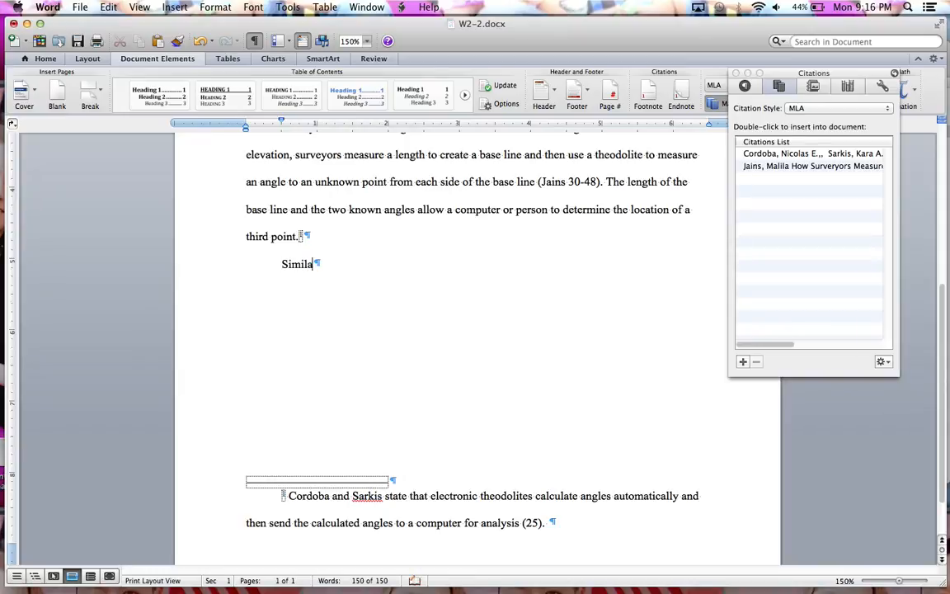
type("rly, the Nintendo W")
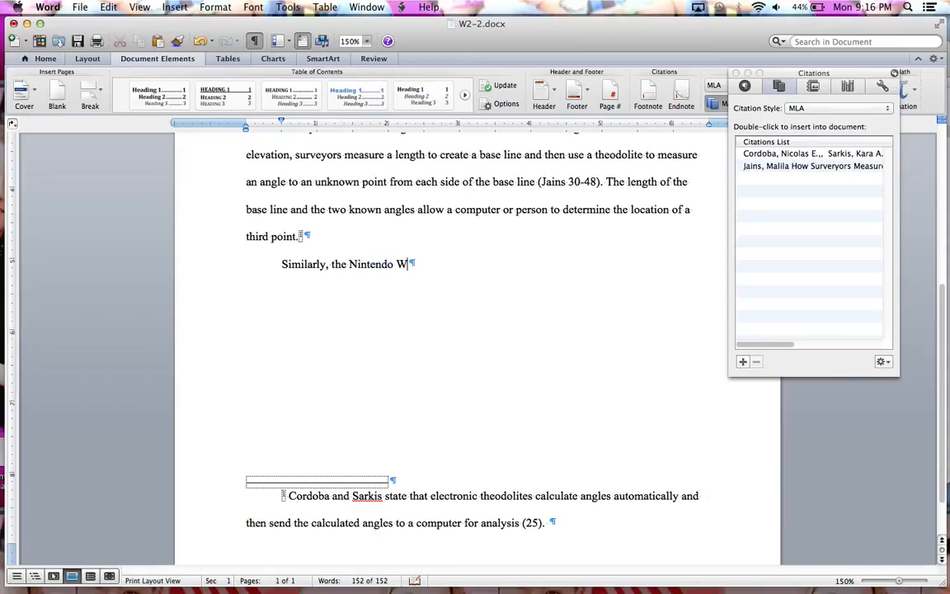
type("ii console use")
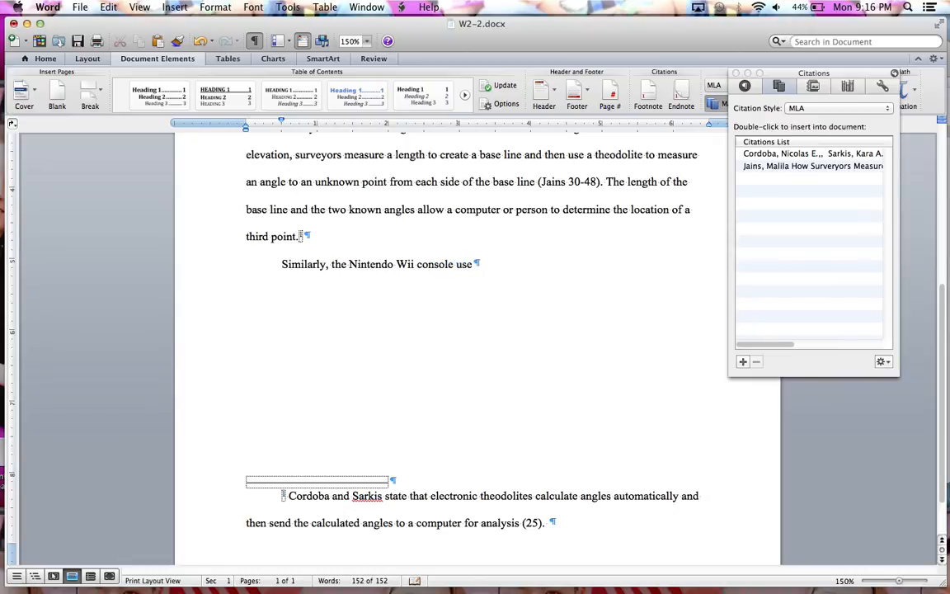
type("s triangulation")
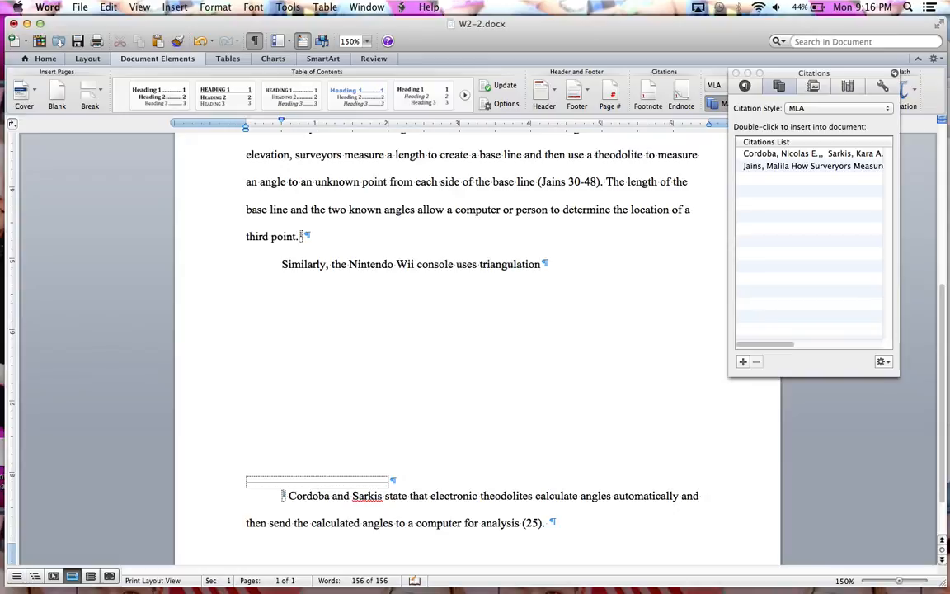
type(" to dertermine the loc")
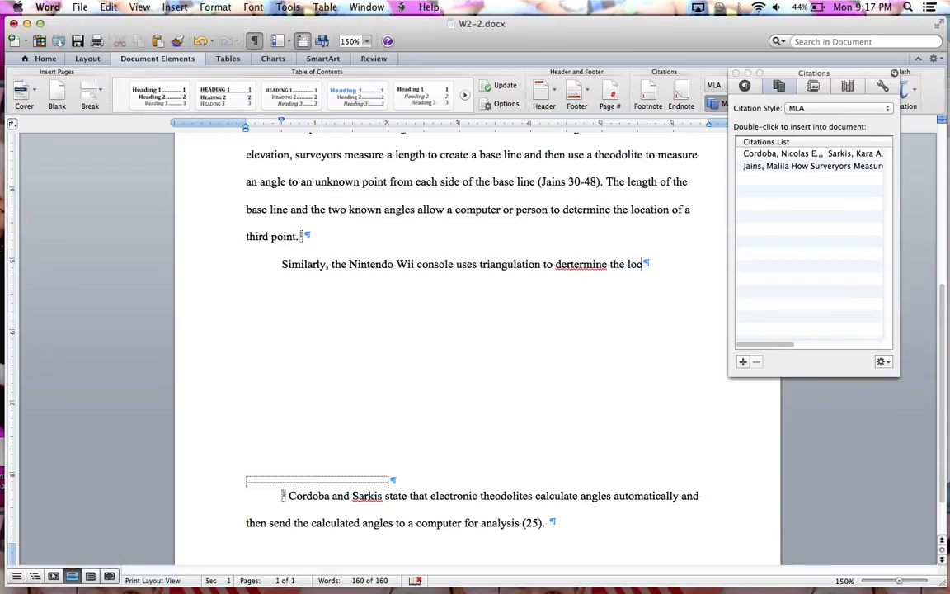
- Continue the paragraph's first sentence with "to dertermine the location of a Wii Remote"
type("ation of a W")
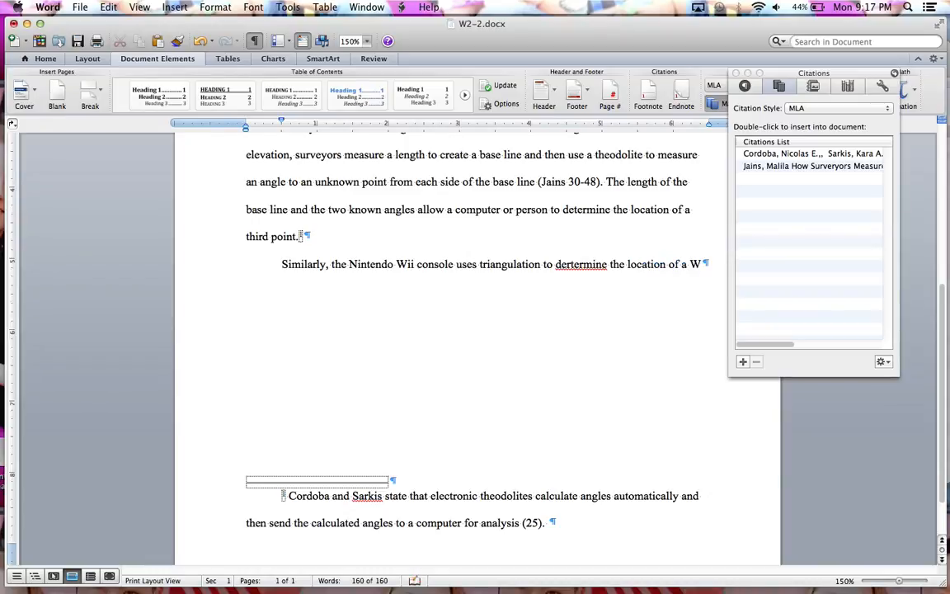
type("ii Rem")
type("ote ")
type(", Al")
key("BackSpace")
key("BackSpace")
key("BackSpace")
key("BackSpace")
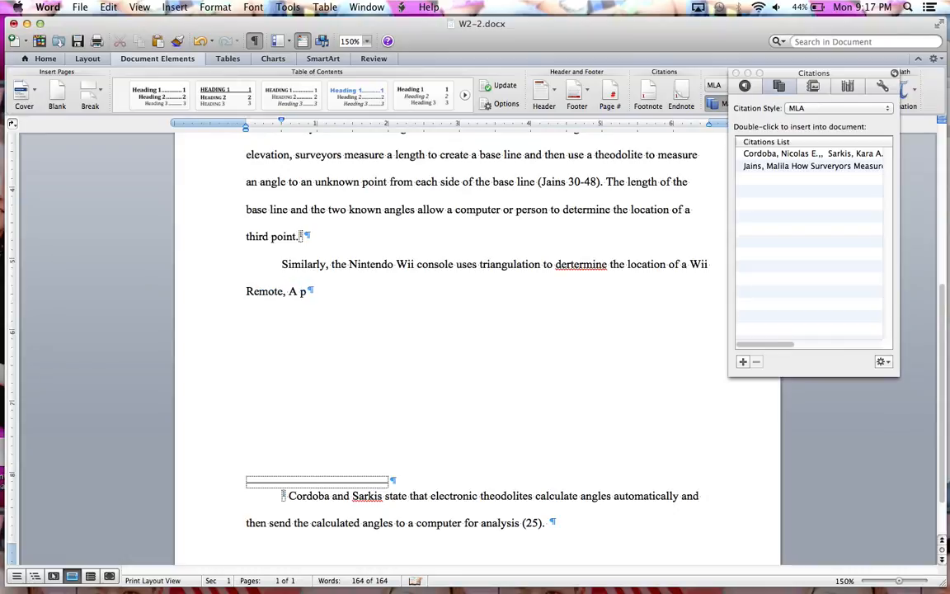
- End the first sentence with a period and begin the second with "A player places a sensor bar,"
type(". A player places a sensor,")
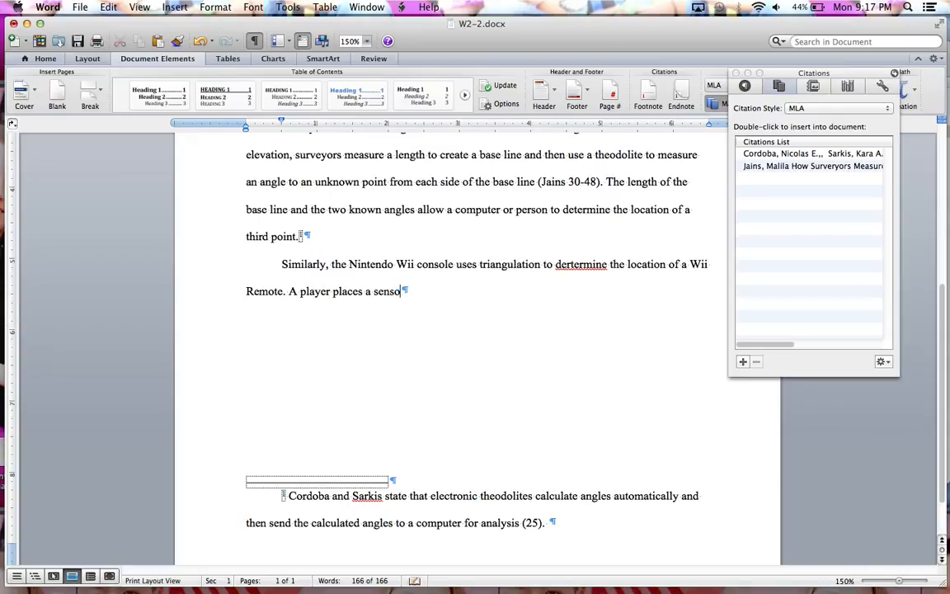
key("BackSpace")
type("bar,")
key("BackSpace")
key("BackSpace")
type("r, ehich cont")
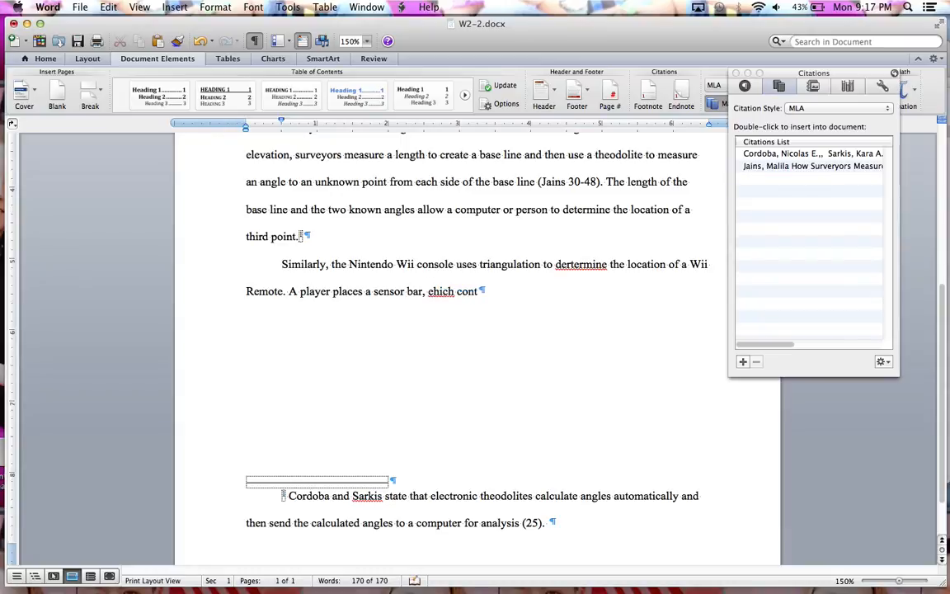
type("ains two infra")
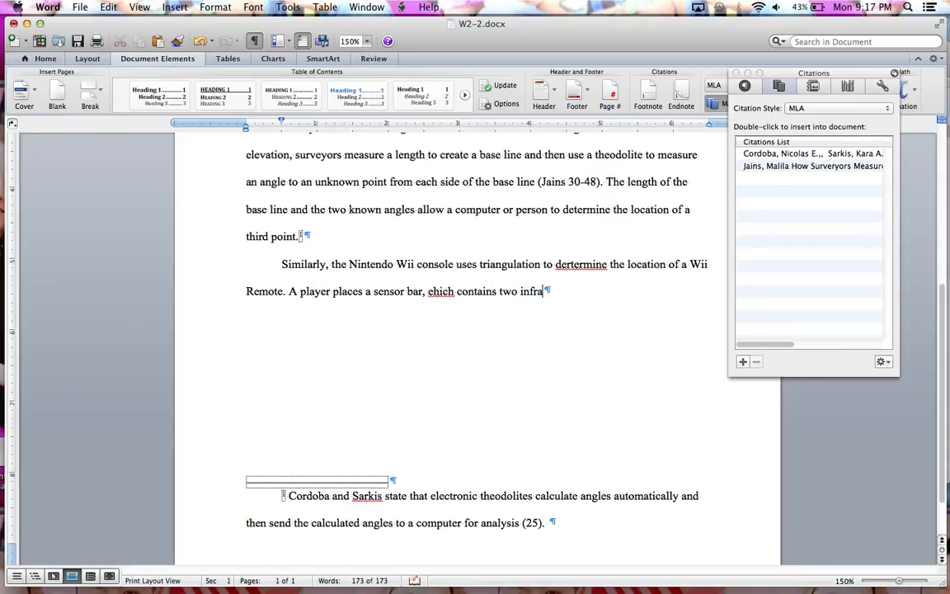
type("red transmitt")
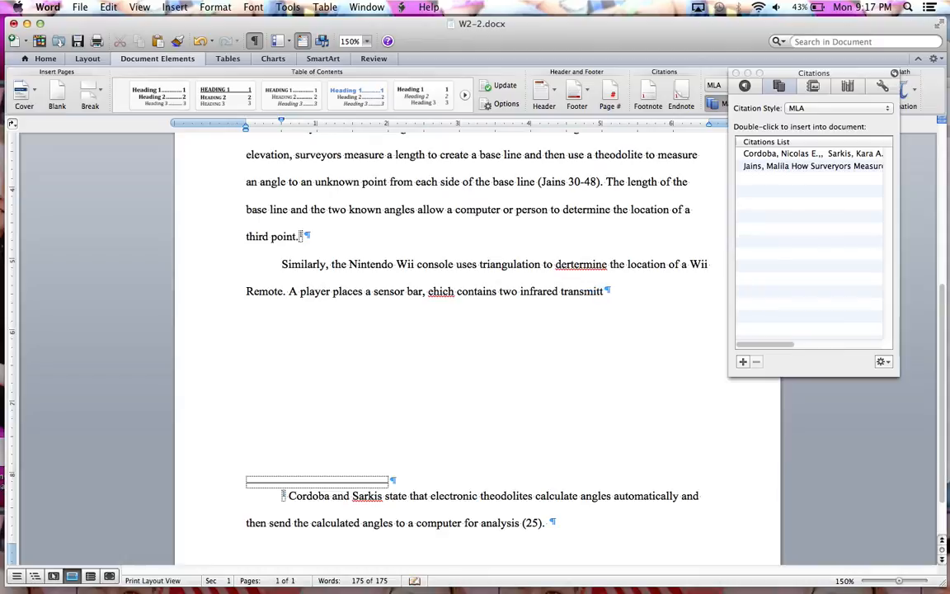
- Add the clause "ehich contains two infrared transmitters," to the sensor bar sentence
type("ers, near or on top ")
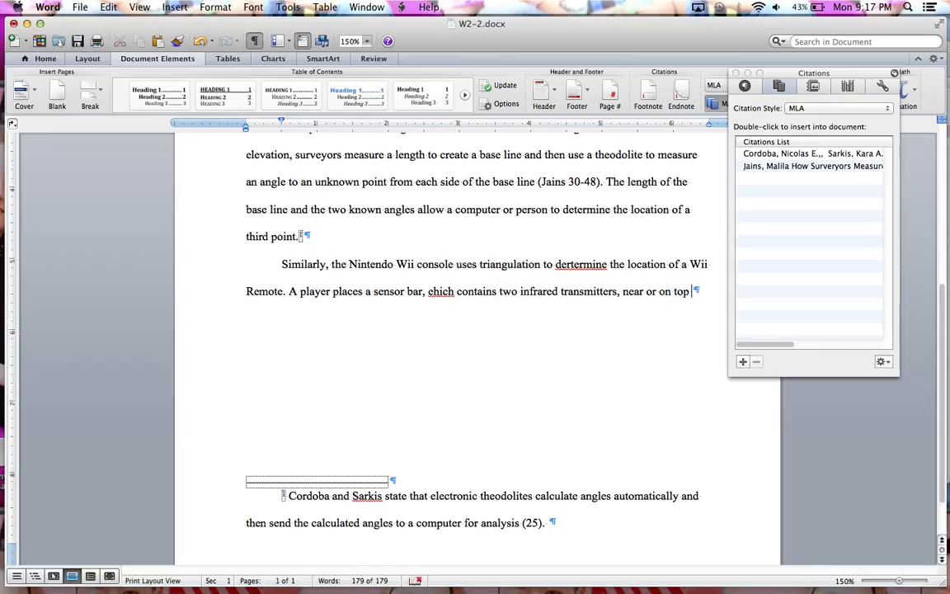
type("of a ")
type("televis")
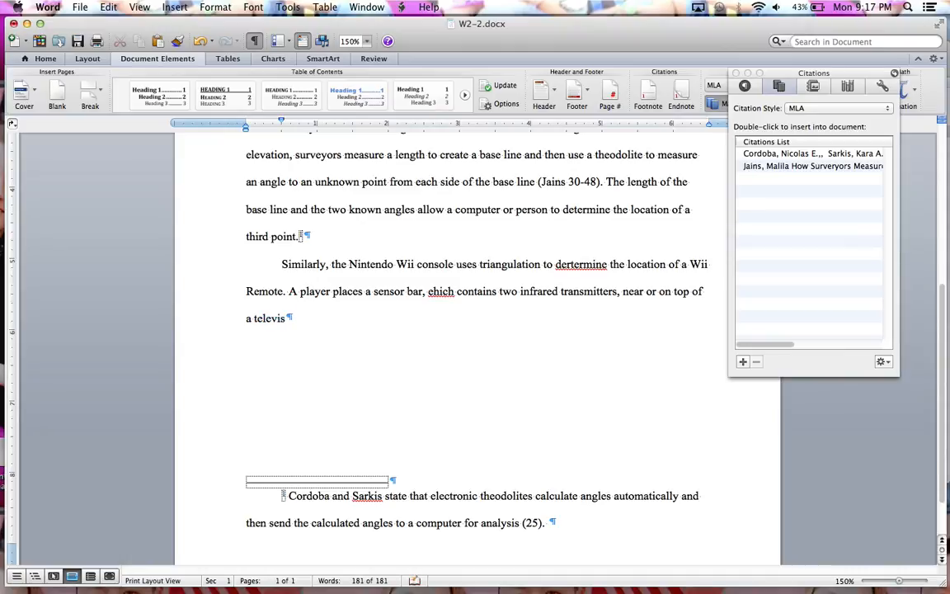
type("ion. Ehh")
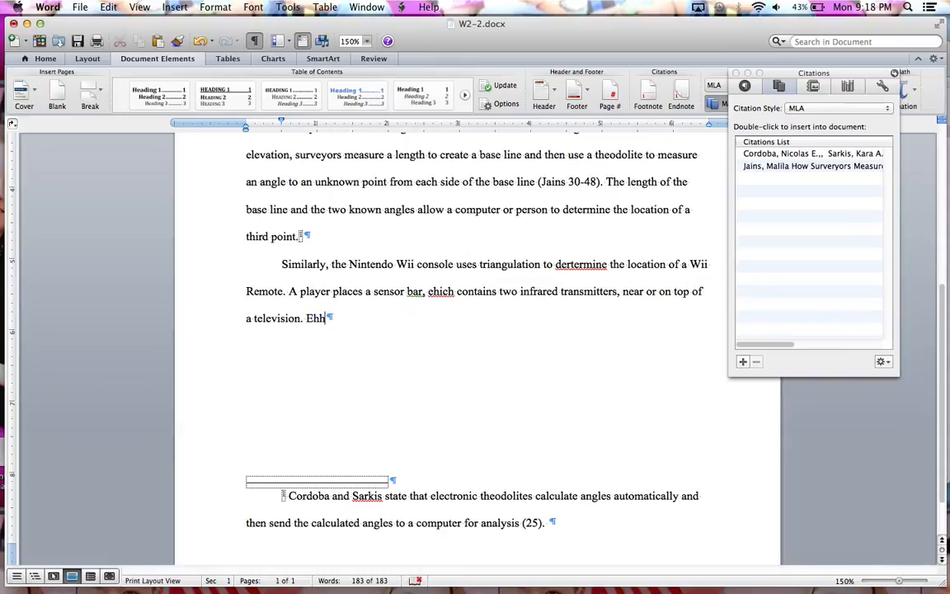
- Finish the sensor bar sentence with "near or on top of a television."
key("BackSpace")
key("BackSpace")
key("BackSpace")
- Begin the third sentence with "While the player uses the Wii Remote, the Wii console determines the remote's location"
type("While the player")
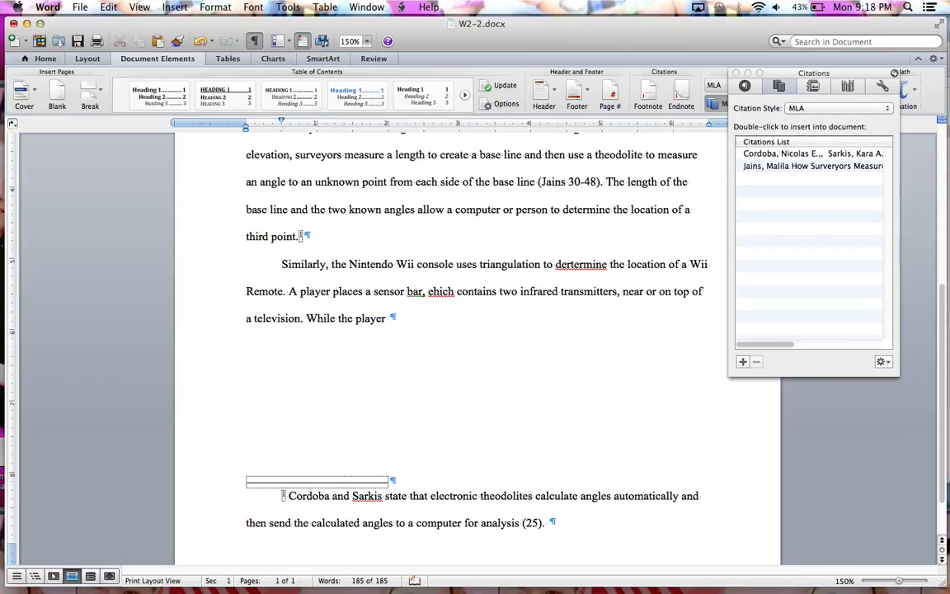
type(" uses the Wii Remote,")
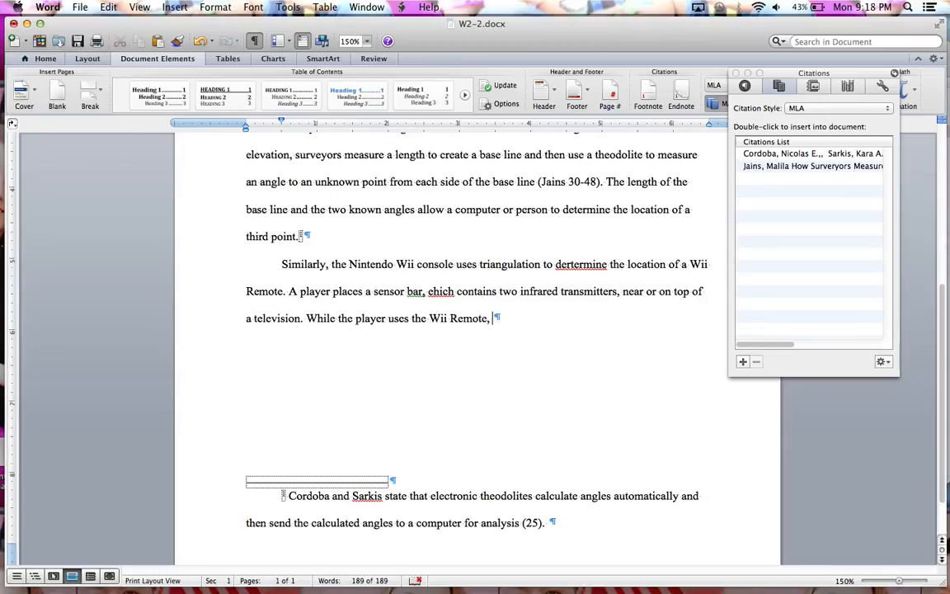
type(" the Wii con")
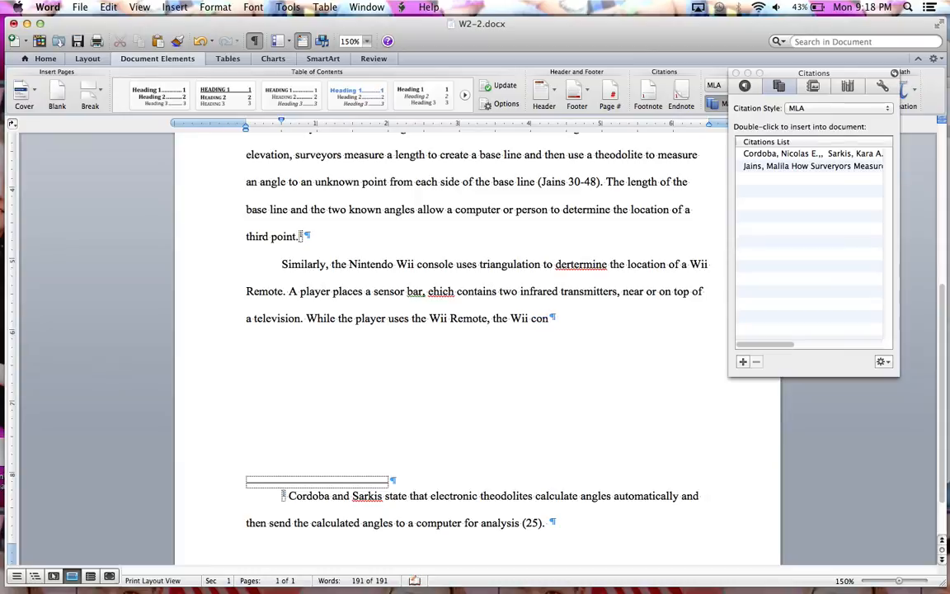
type("sole")
type("determine")
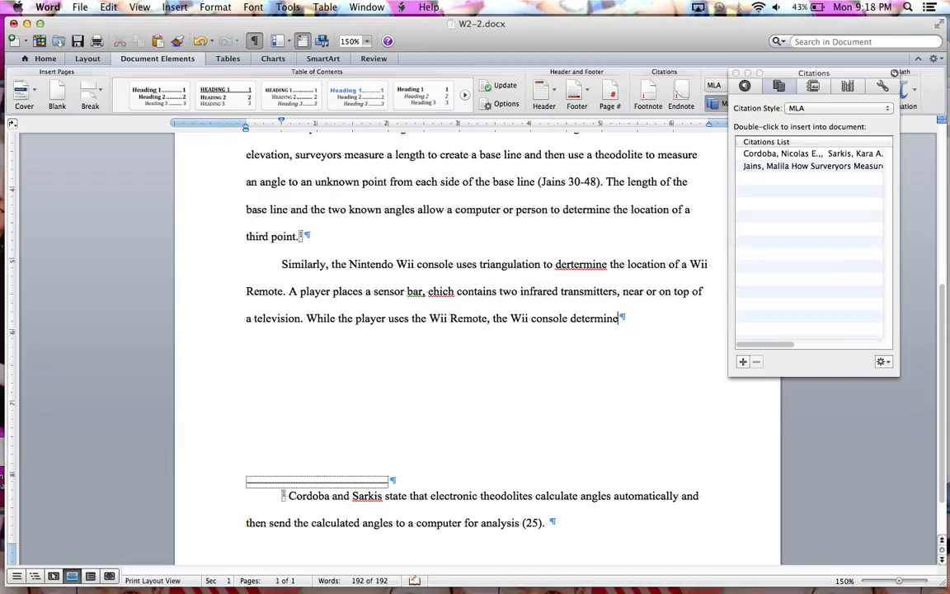
type("s the remote")
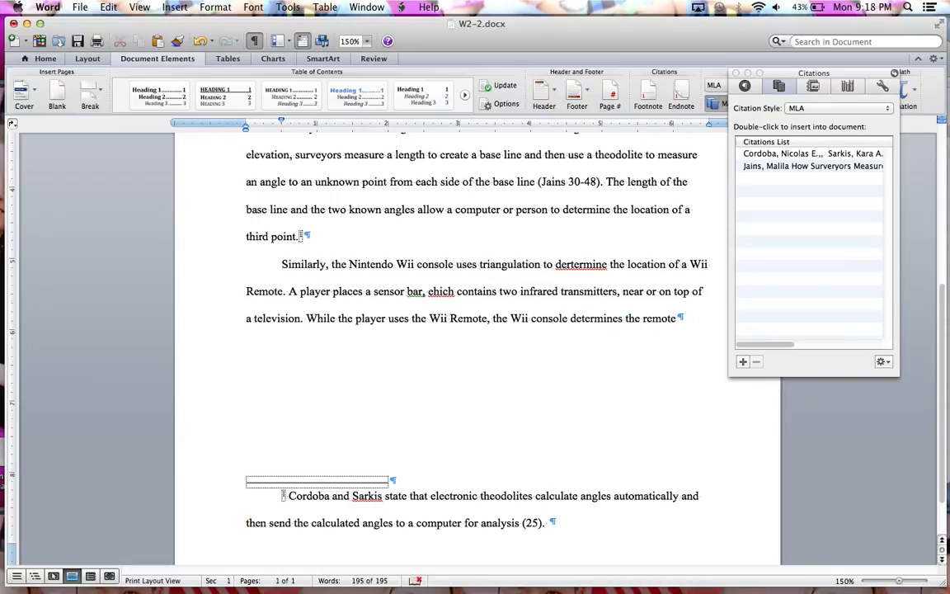
type("'s loca")
type("tion")
- Continue the third sentence with "by calculating the disatance and angles"
type("alcuating")
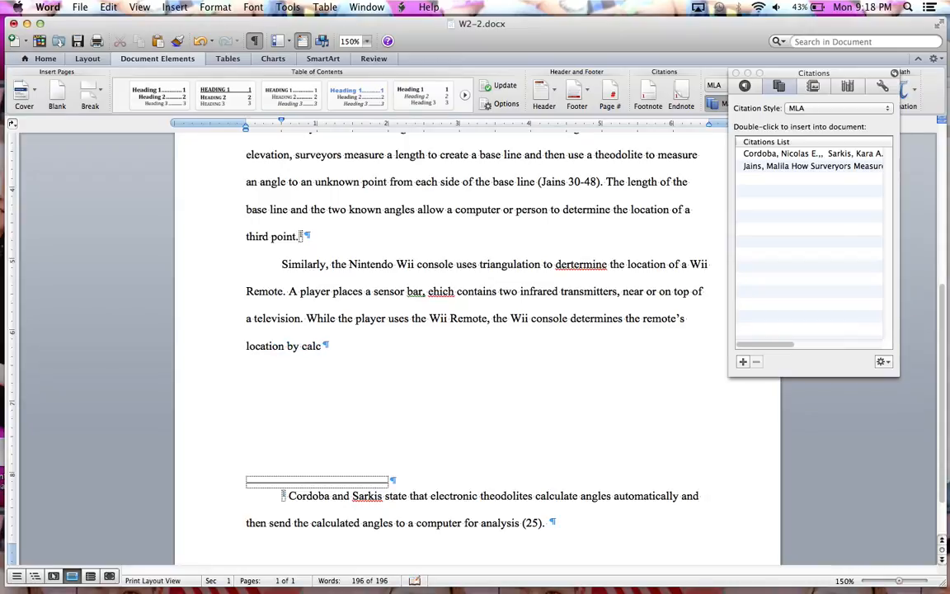
key("BackSpace")
key("BackSpace")
key("BackSpace")
key("BackSpace")
key("BackSpace")
type("lation")
key("BackSpace")
type("ng the disatance and angles")
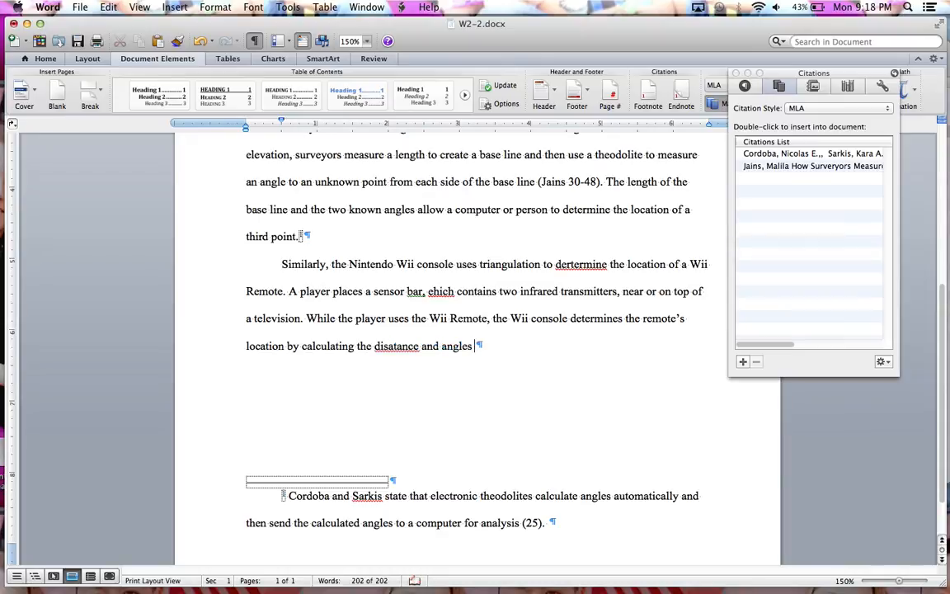
type("between")
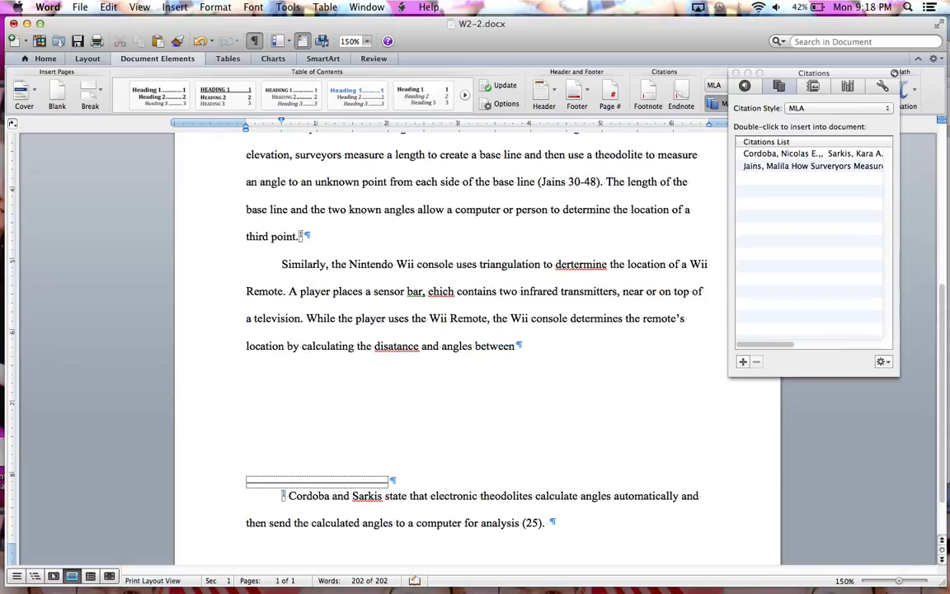
type(" the Wii remote")
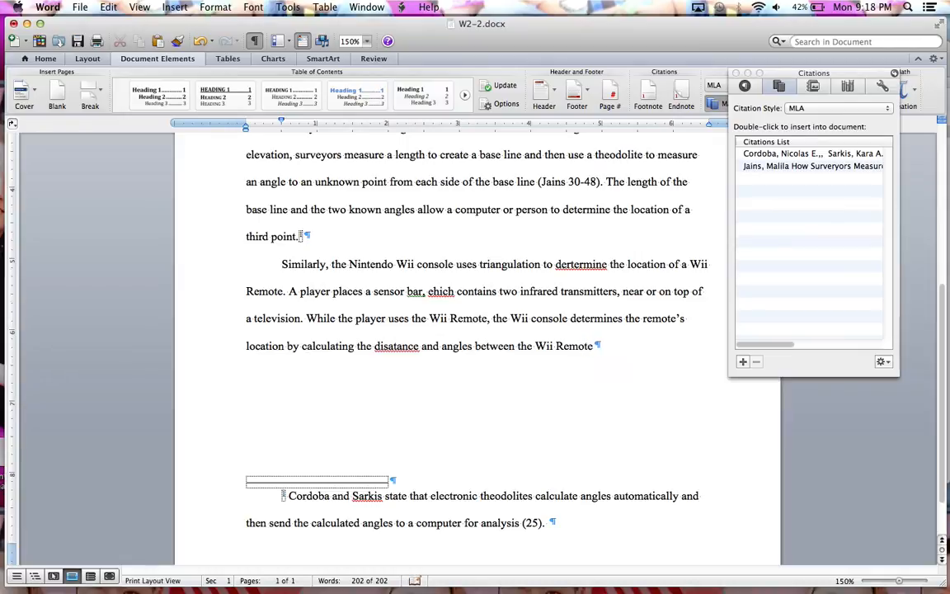
type(" and the two ")
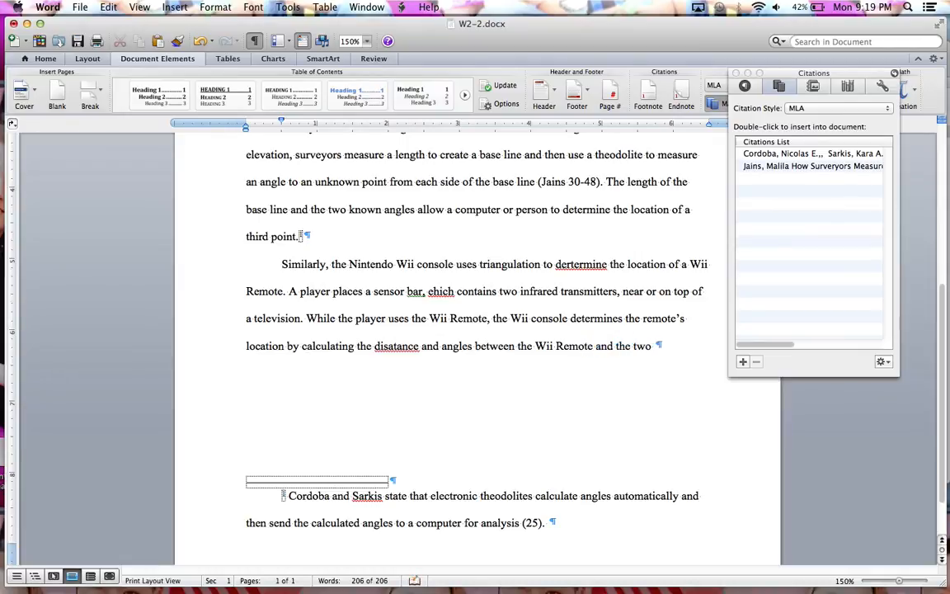
type("transmitters on the sensor bar.")
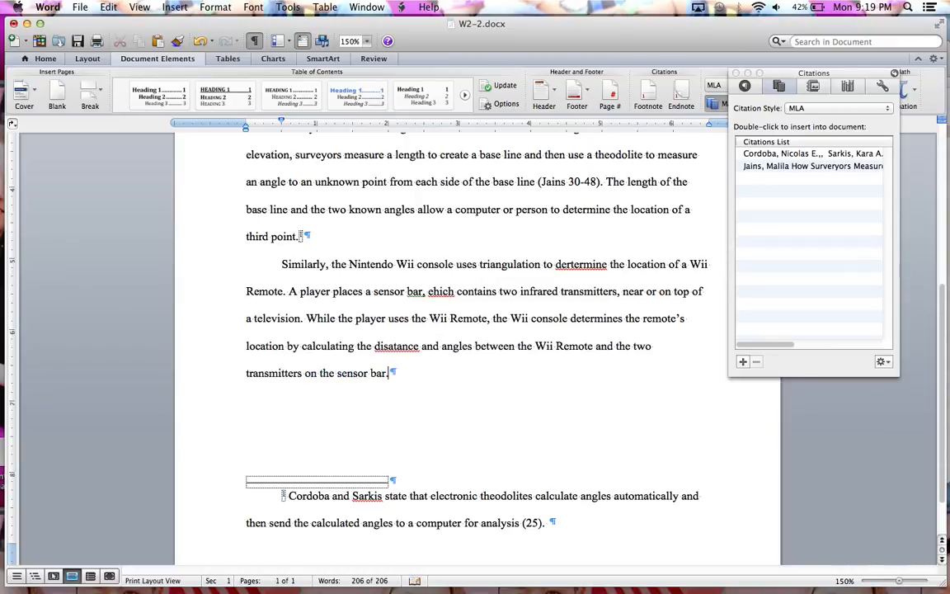
type(" Dertimining")
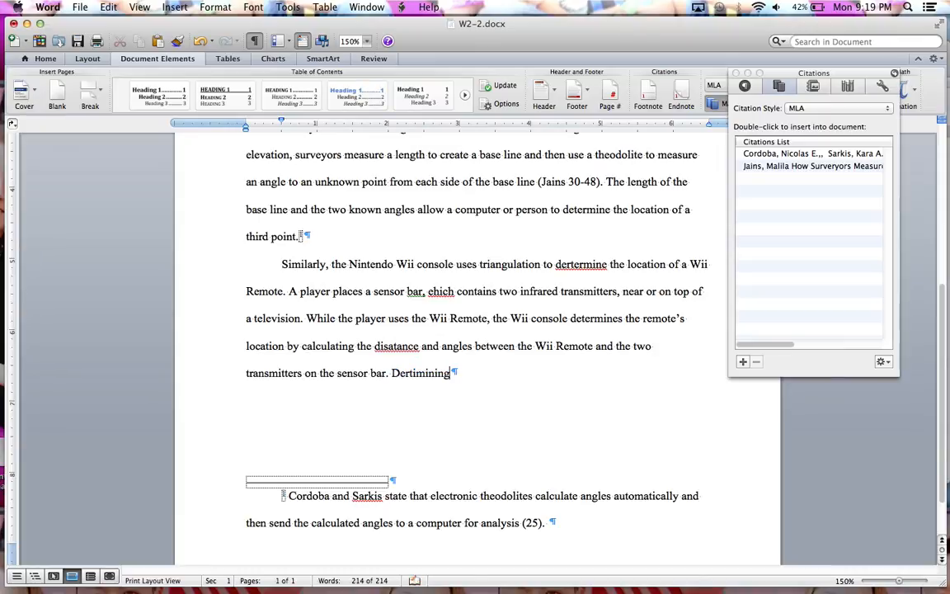
- Begin the fourth sentence of the Wii paragraph with "Determining the location of a Wii Remote is"
key("BackSpace")
key("BackSpace")
key("BackSpace")
key("BackSpace")
key("BackSpace")
key("BackSpace")
key("BackSpace")
key("BackSpace")
type("termining the loca")
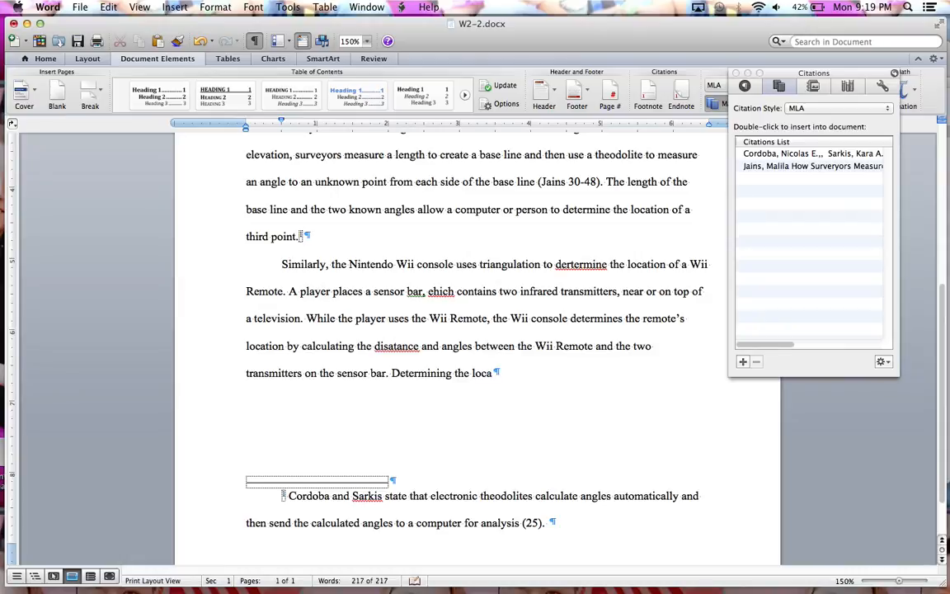
type("tion of a Wii Remote is")
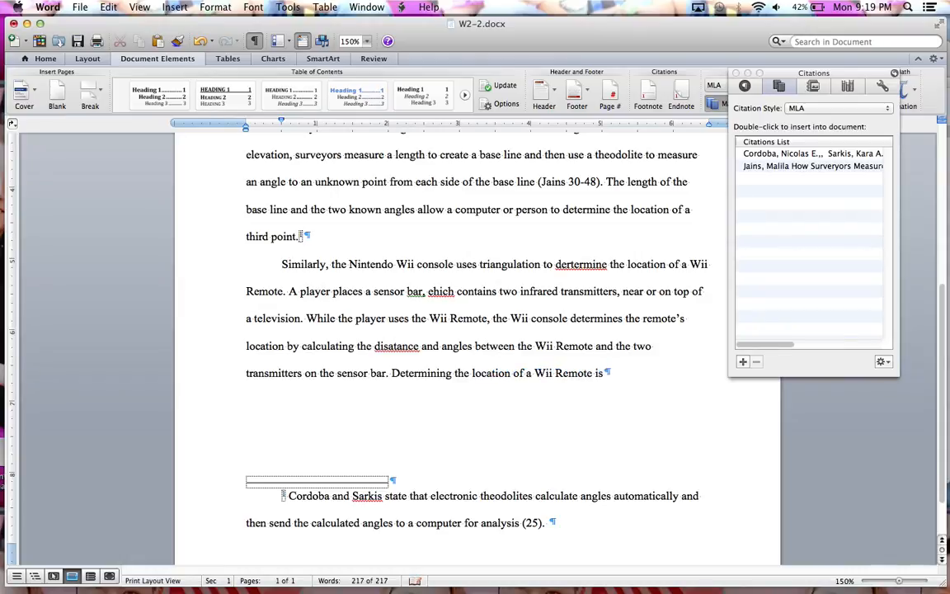
type(" rela")
type("vi")
type("ively simple")
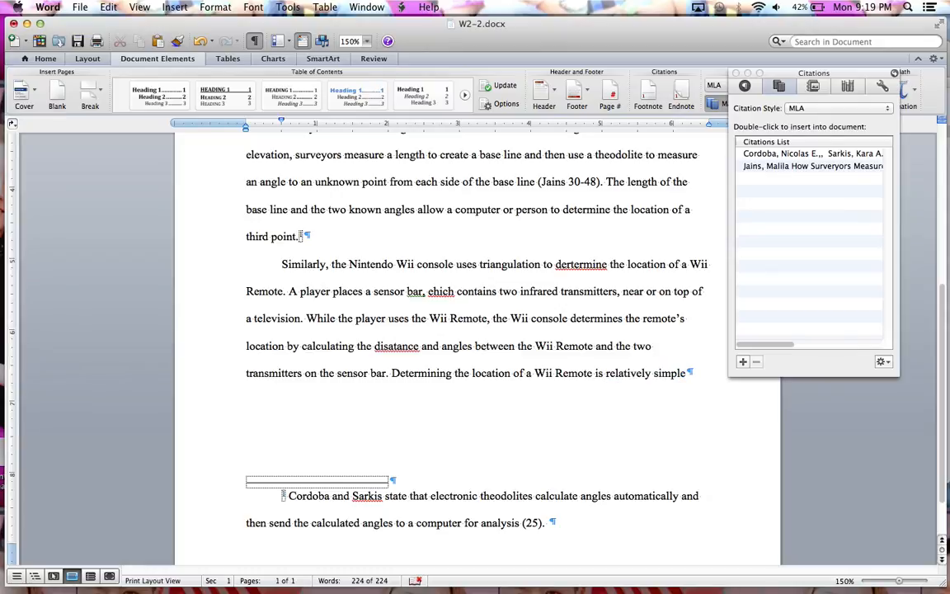
type(" because the sensor")
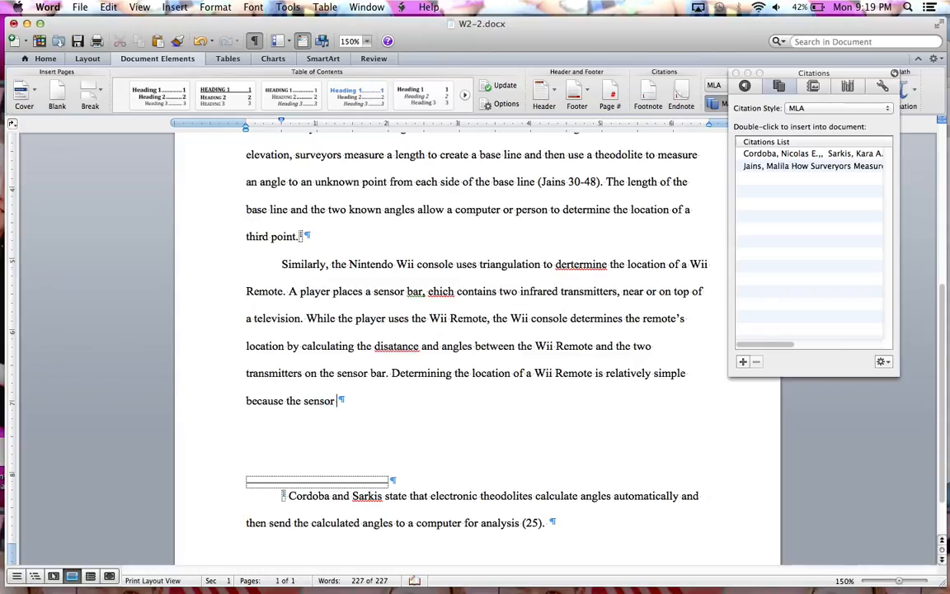
type(" bar contains only ")
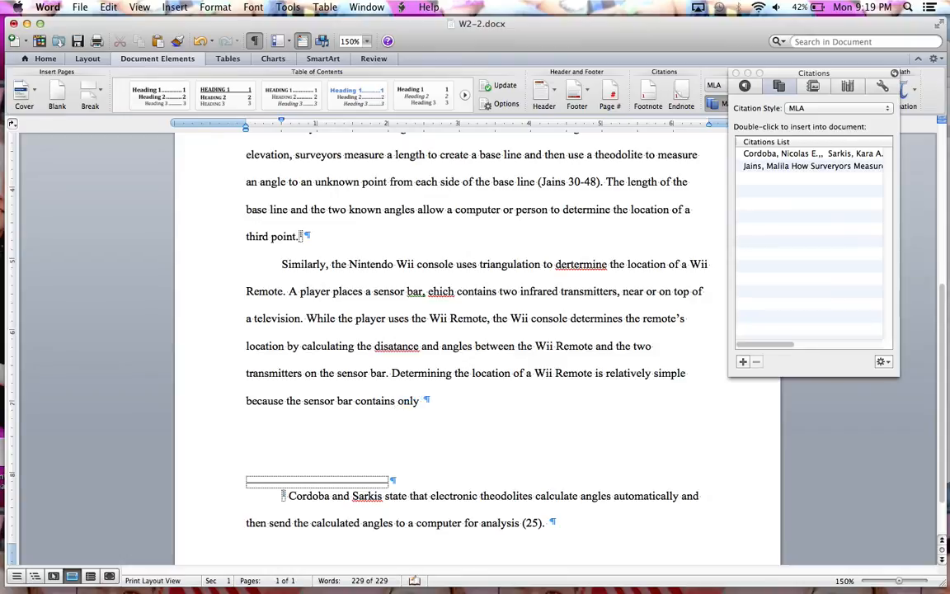
type("two fixed points:")
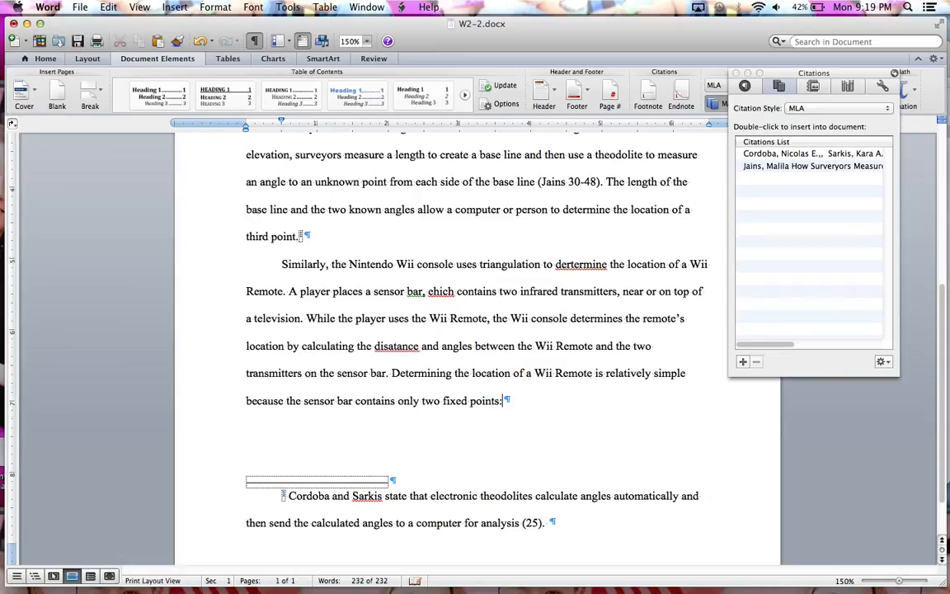
type(" the tramitters")
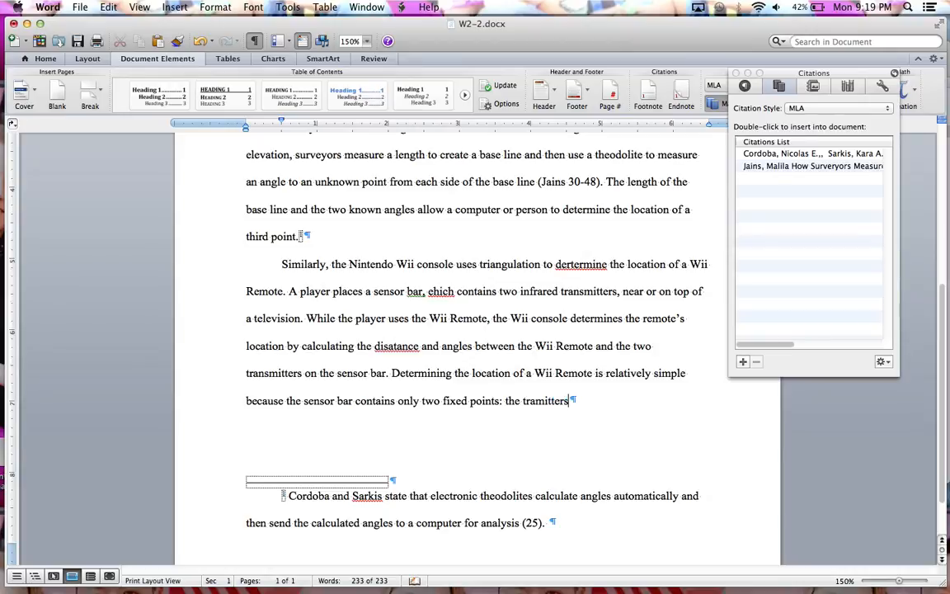
- Finish the fourth sentence with "the transmitters."
key("BackSpace")
key("BackSpace")
key("BackSpace")
key("BackSpace")
key("BackSpace")
key("BackSpace")
key("BackSpace")
type("nsmitter")
- Correct the misspelled words in the Wii paragraph to "determine", "which" and "distance" using the spelling suggestions
right_click(580, 268)
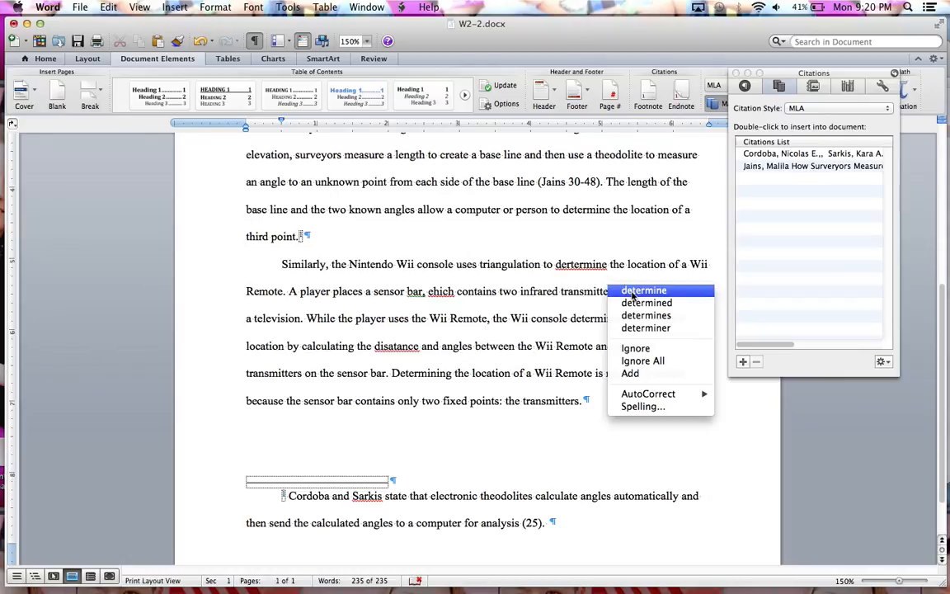
left_click(606, 280)
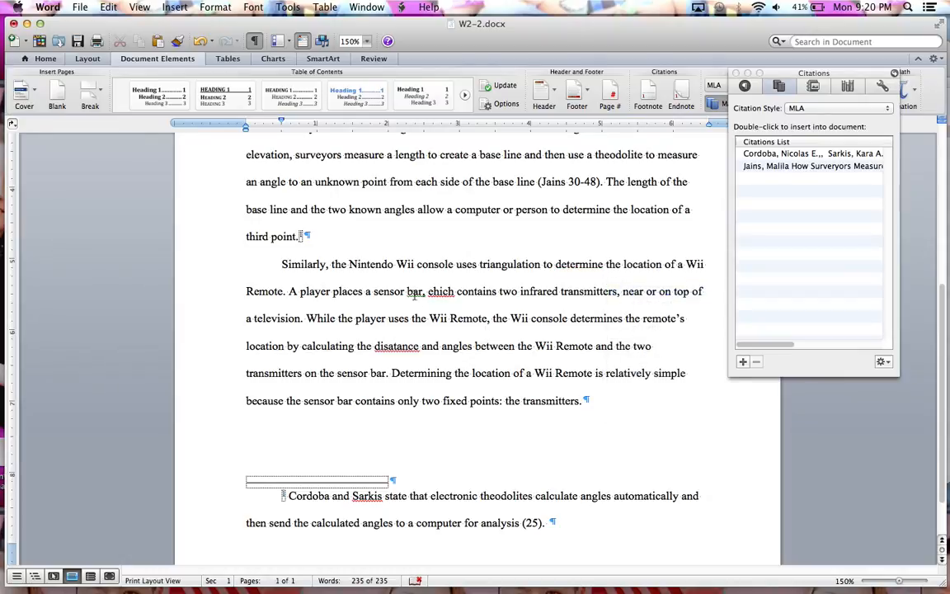
right_click(415, 293)
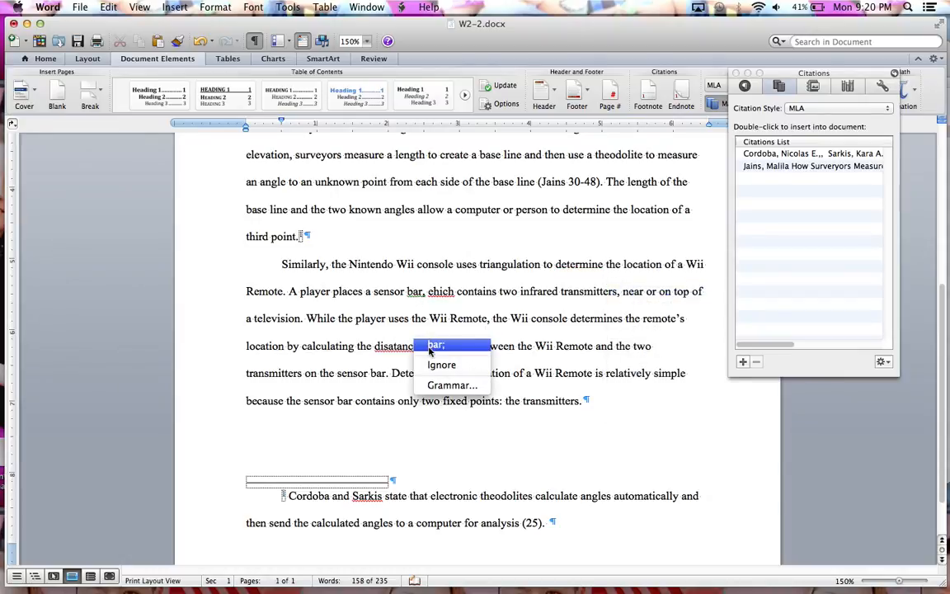
left_click(442, 298)
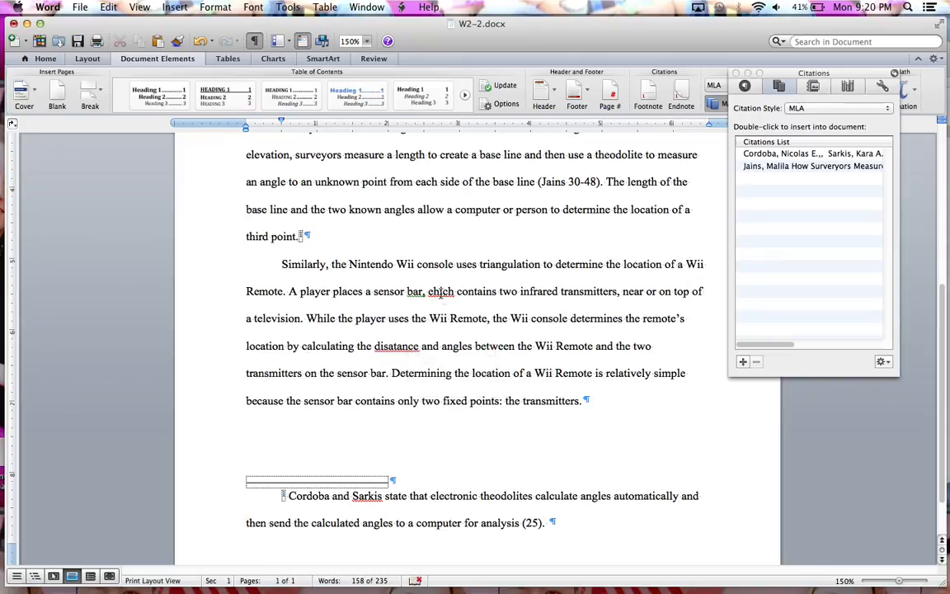
right_click(442, 290)
left_click(449, 288)
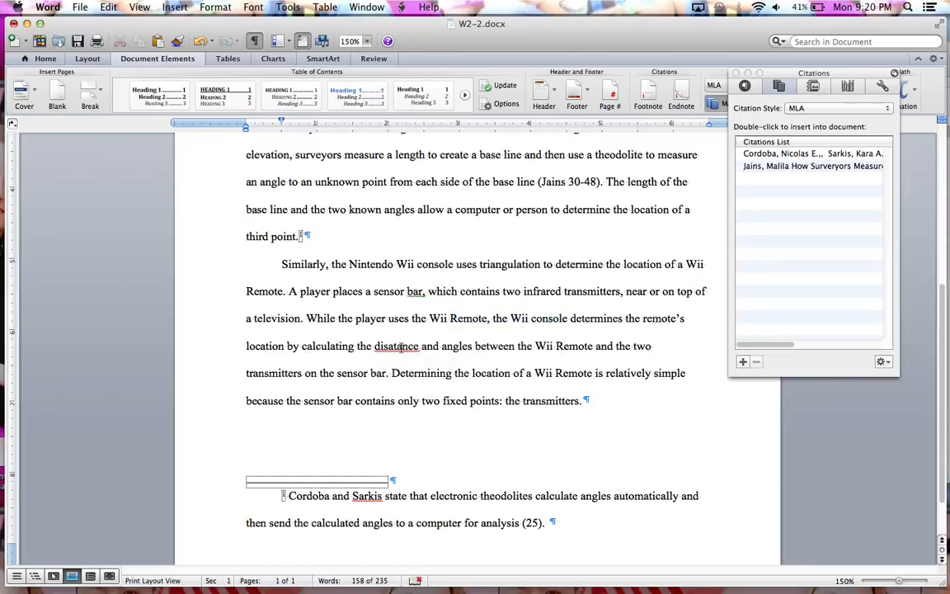
right_click(402, 347)
left_click(445, 365)
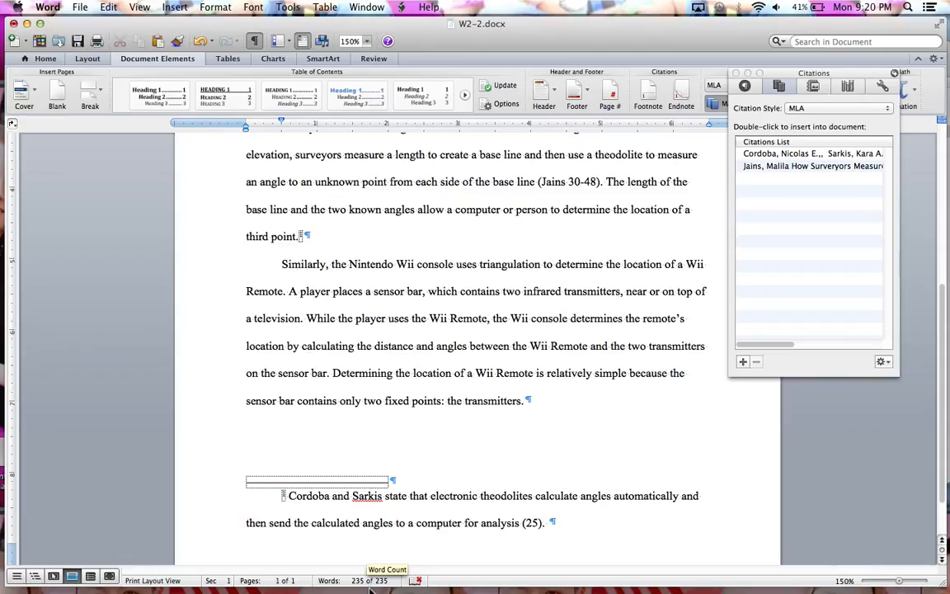
- Check the document's word count statistics without and with footnotes and endnotes included
left_click(369, 582)
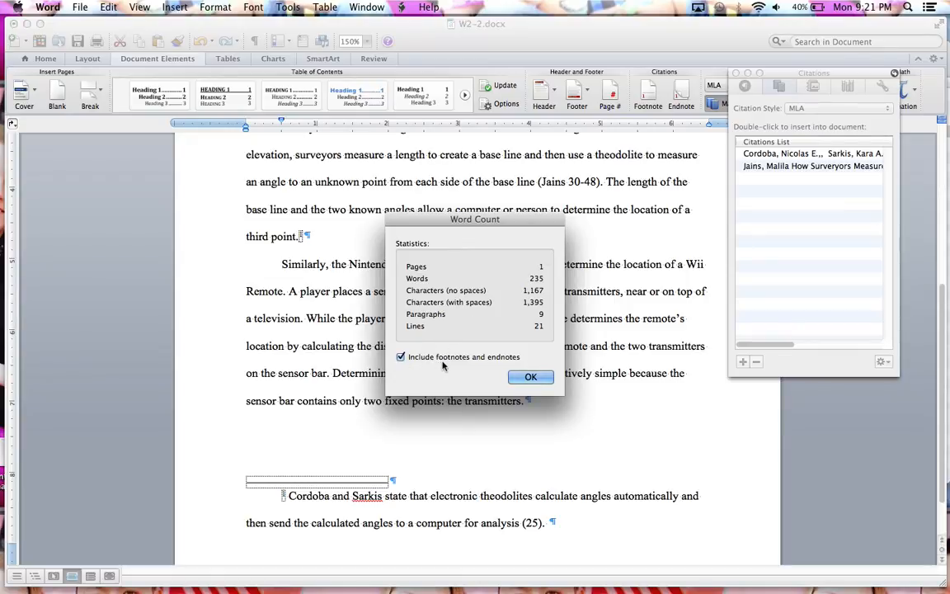
left_click(401, 357)
left_click(401, 357)
left_click(528, 378)
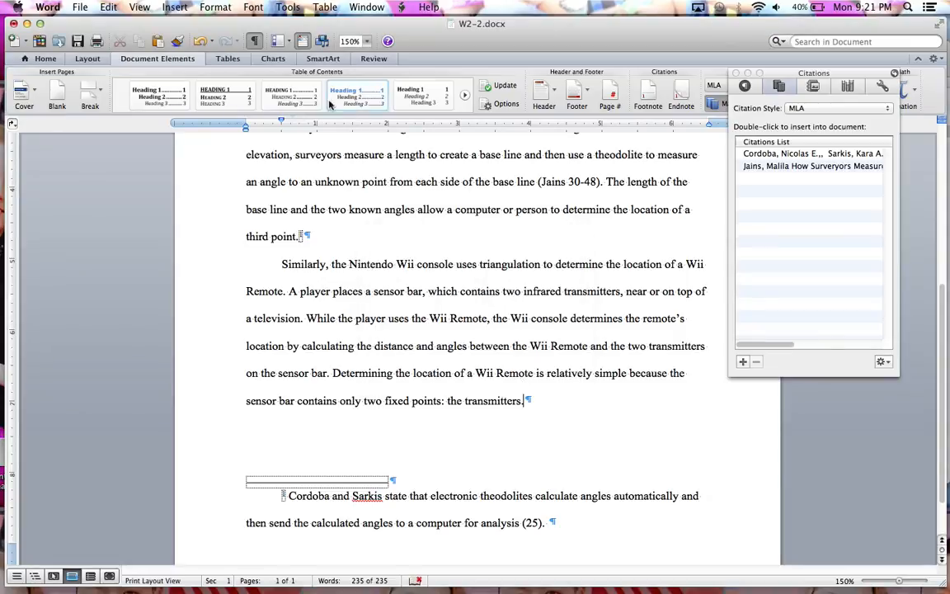
- Save the document as W2-2 in the Assignments folder in Word Document (.docx) format
left_click(80, 7)
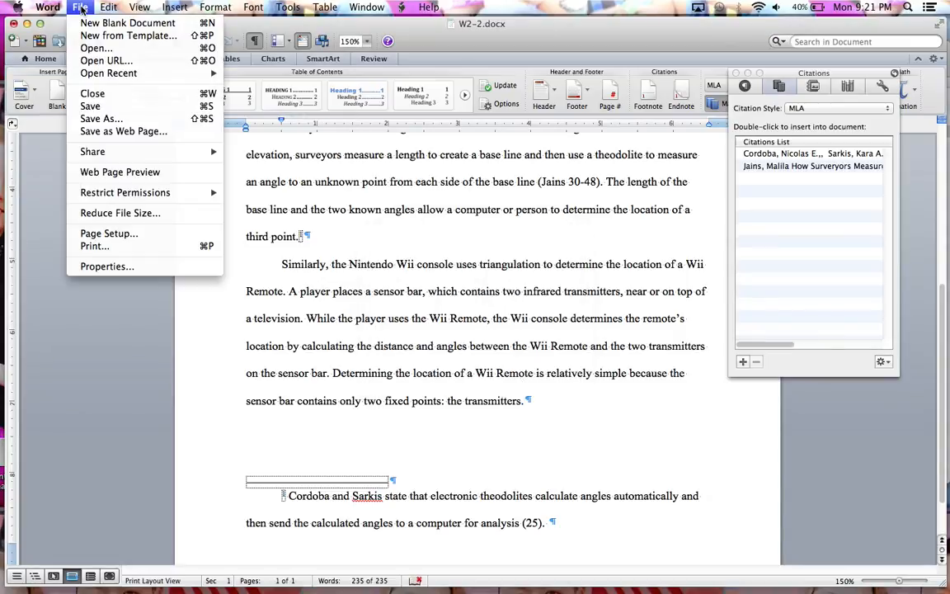
left_click(100, 119)
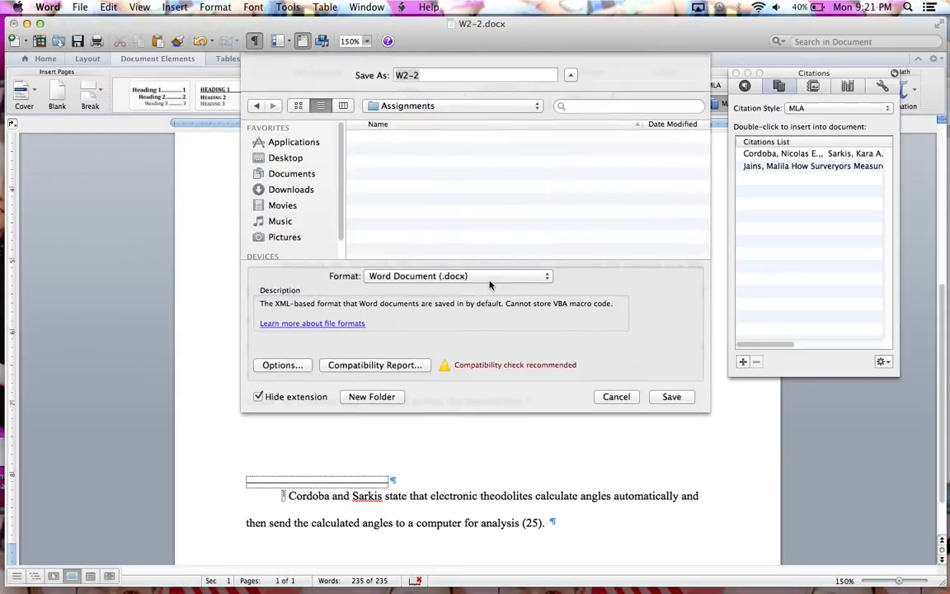
left_click(668, 397)
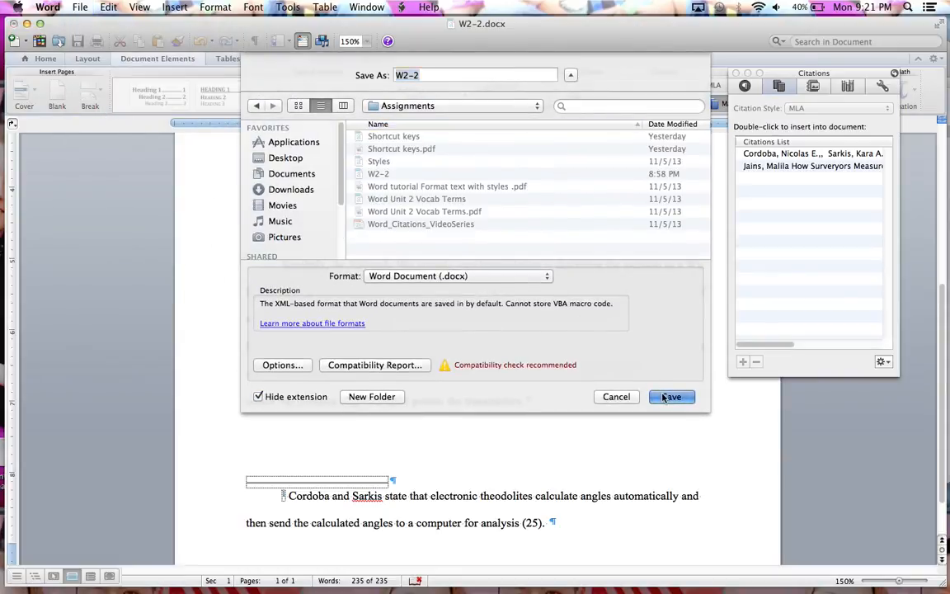